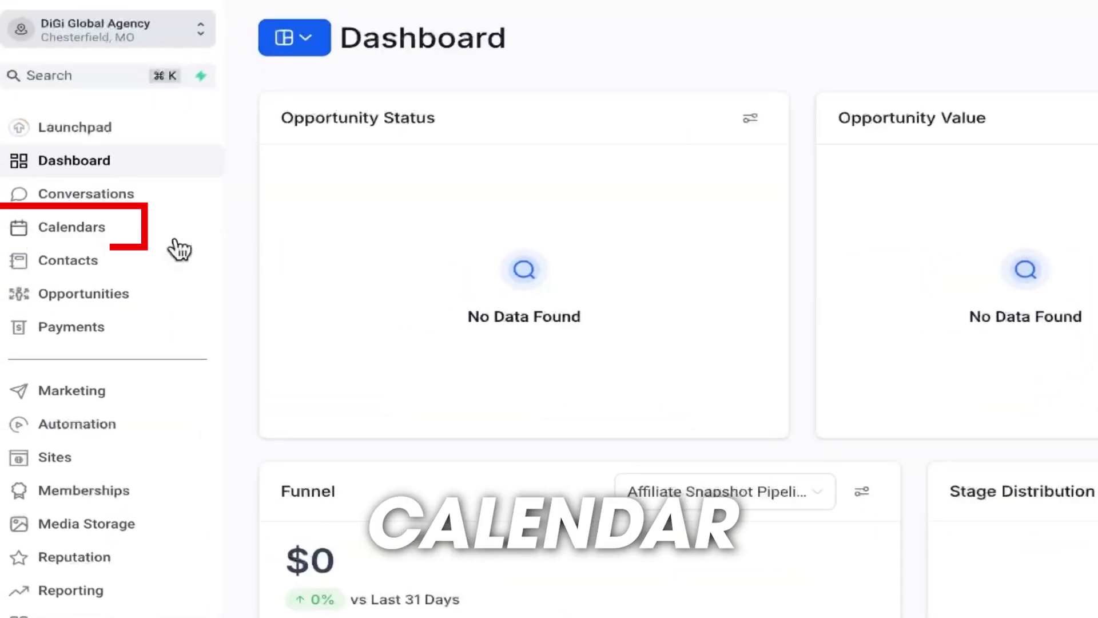
# Step: Open Calendar Settings and browse its Groups, Service Menu and Rooms tabs
pyautogui.click(68, 231)
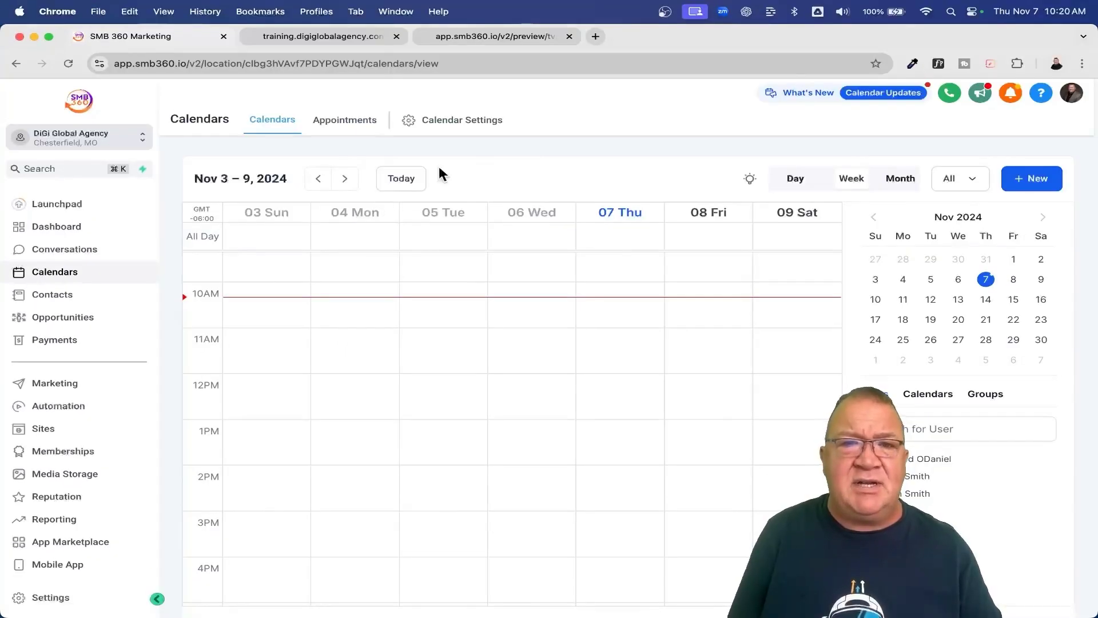
pyautogui.click(452, 122)
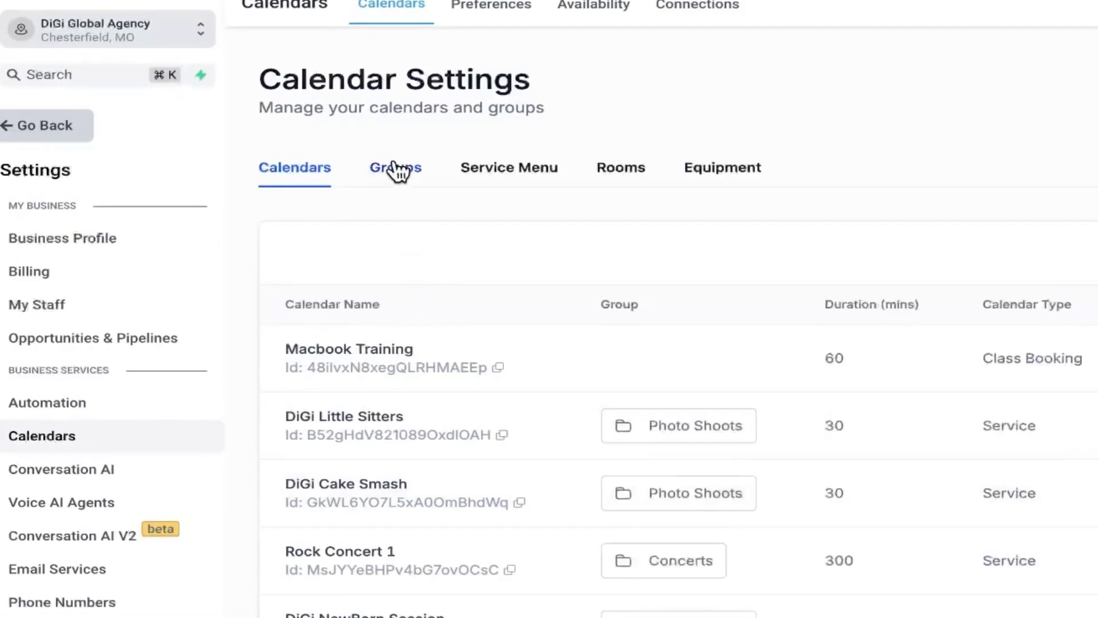
pyautogui.click(395, 171)
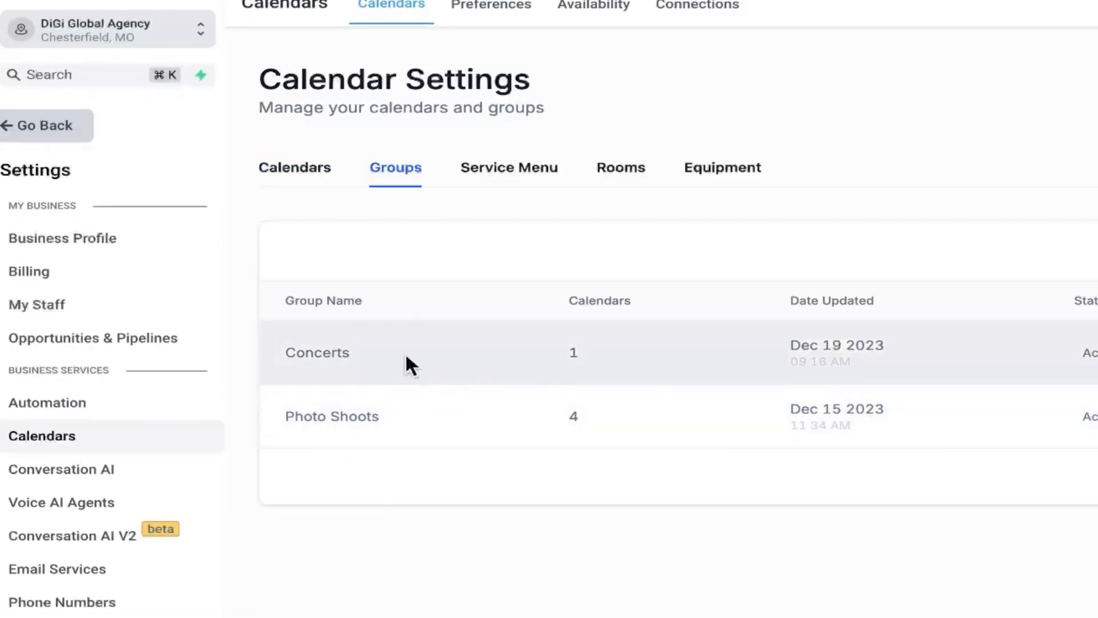
pyautogui.click(509, 175)
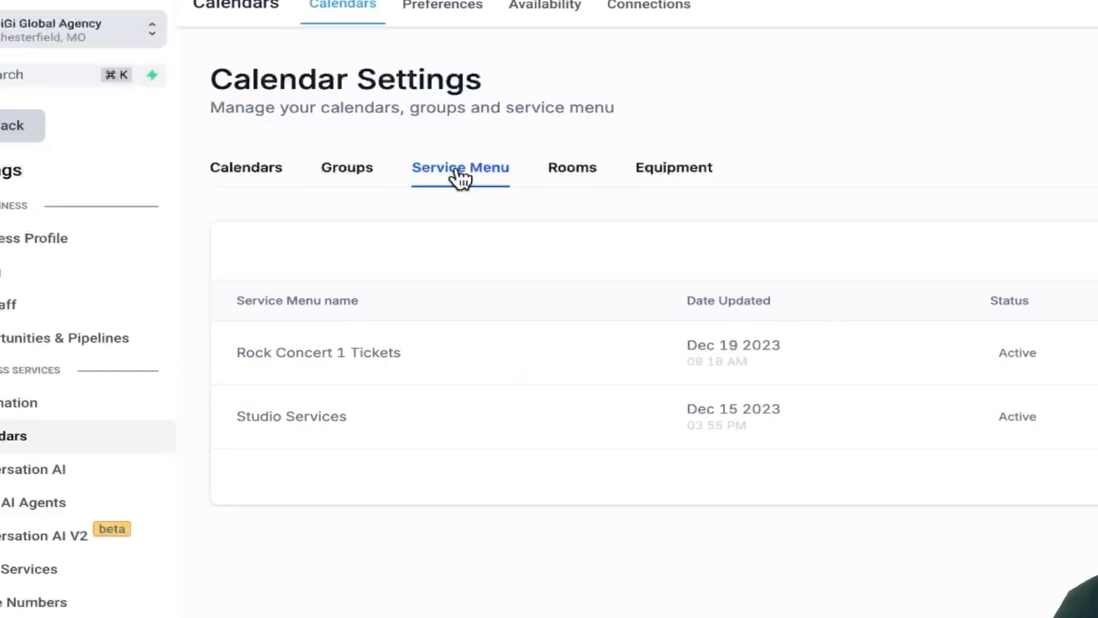
pyautogui.click(569, 180)
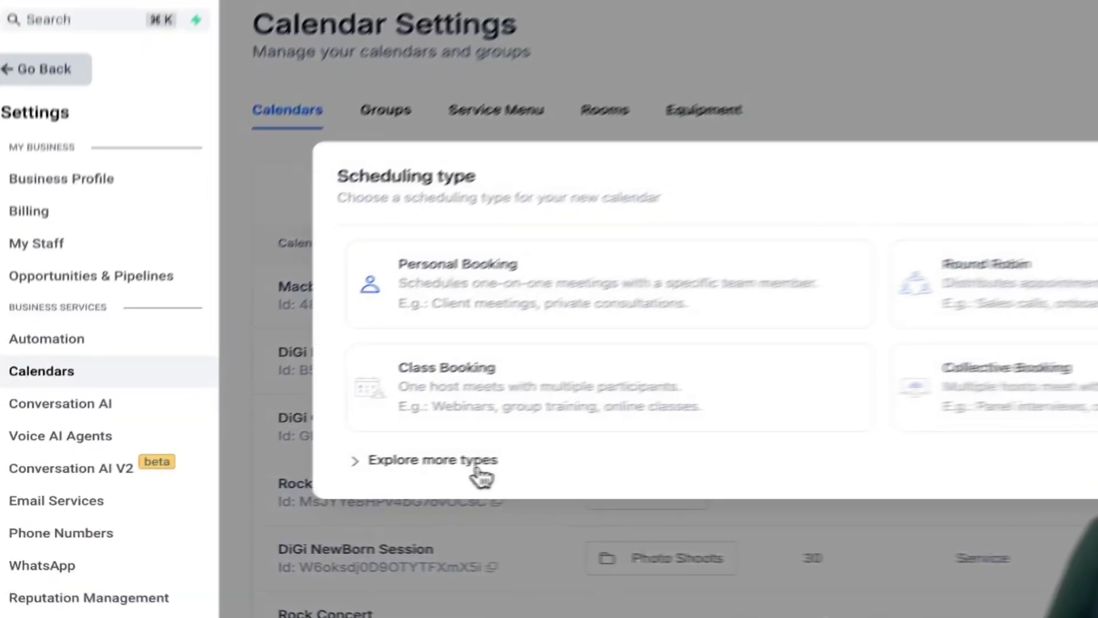
pyautogui.click(335, 484)
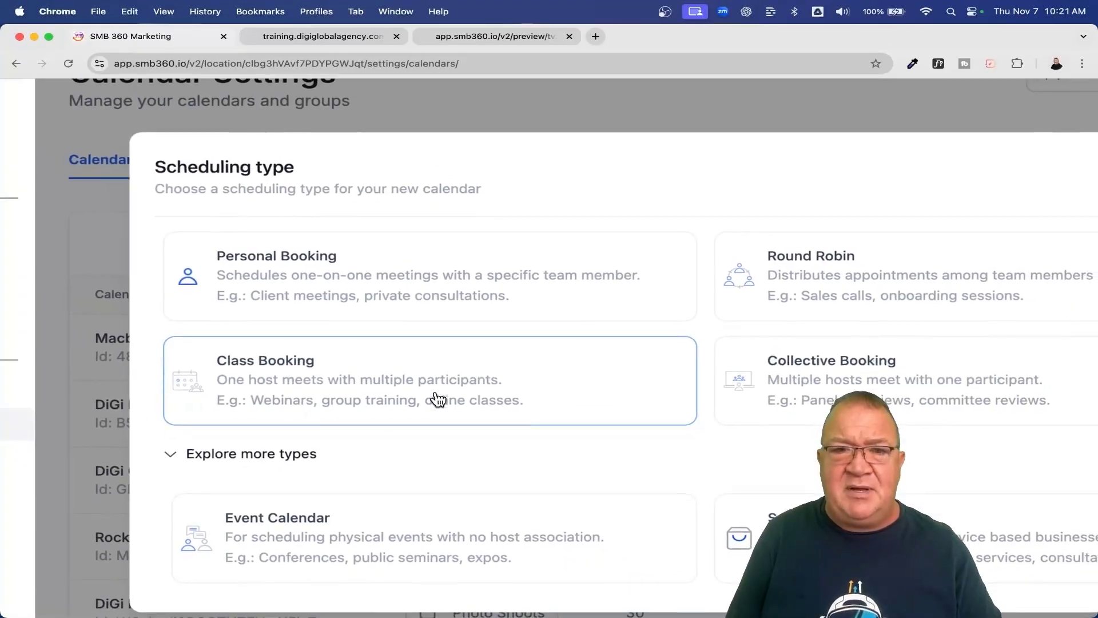
pyautogui.hscroll(4, 438, 399)
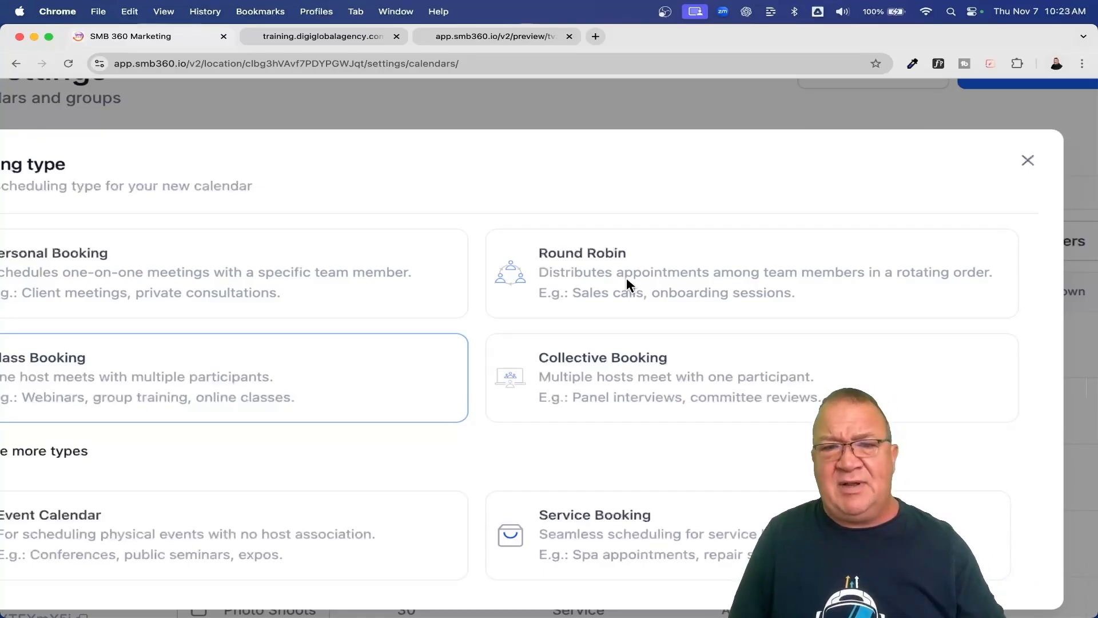
pyautogui.hscroll(-5, 627, 283)
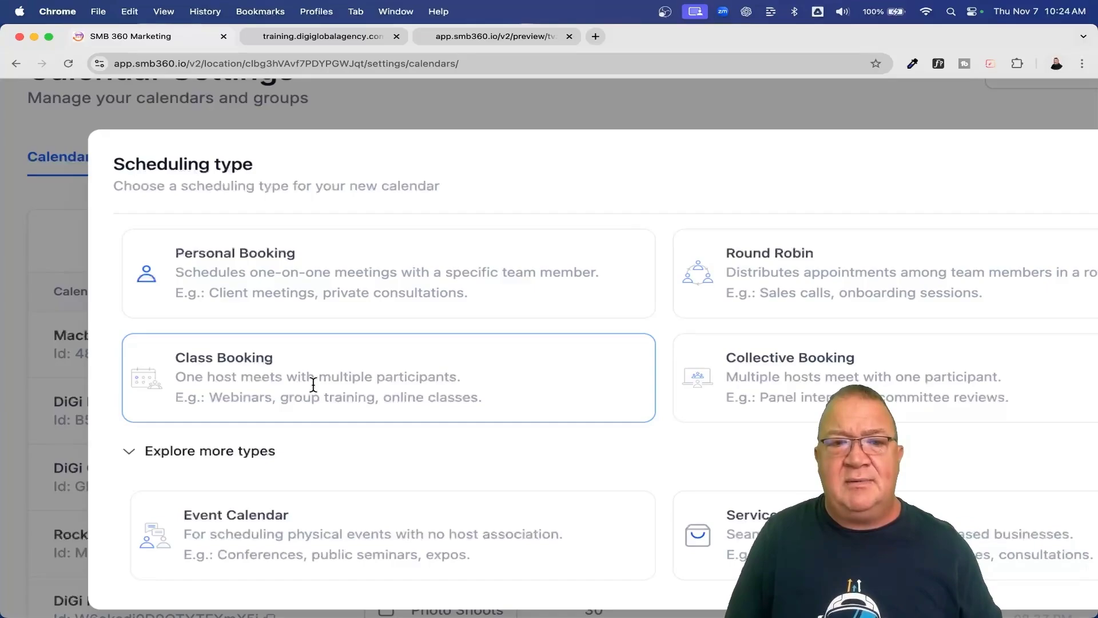
pyautogui.hscroll(5, 313, 384)
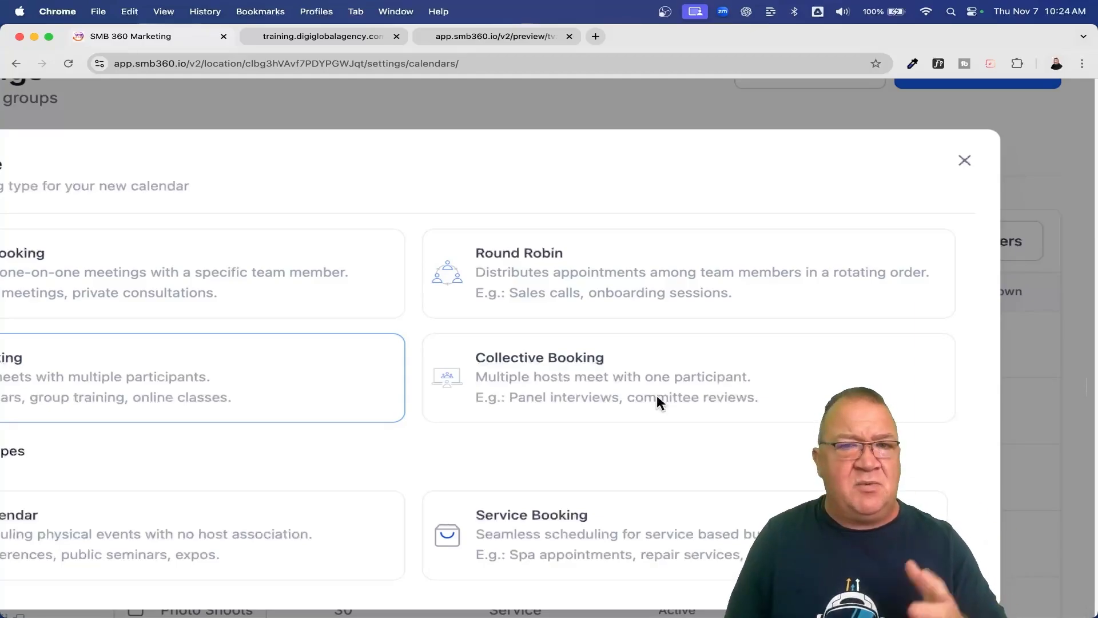
pyautogui.hscroll(-5, 657, 395)
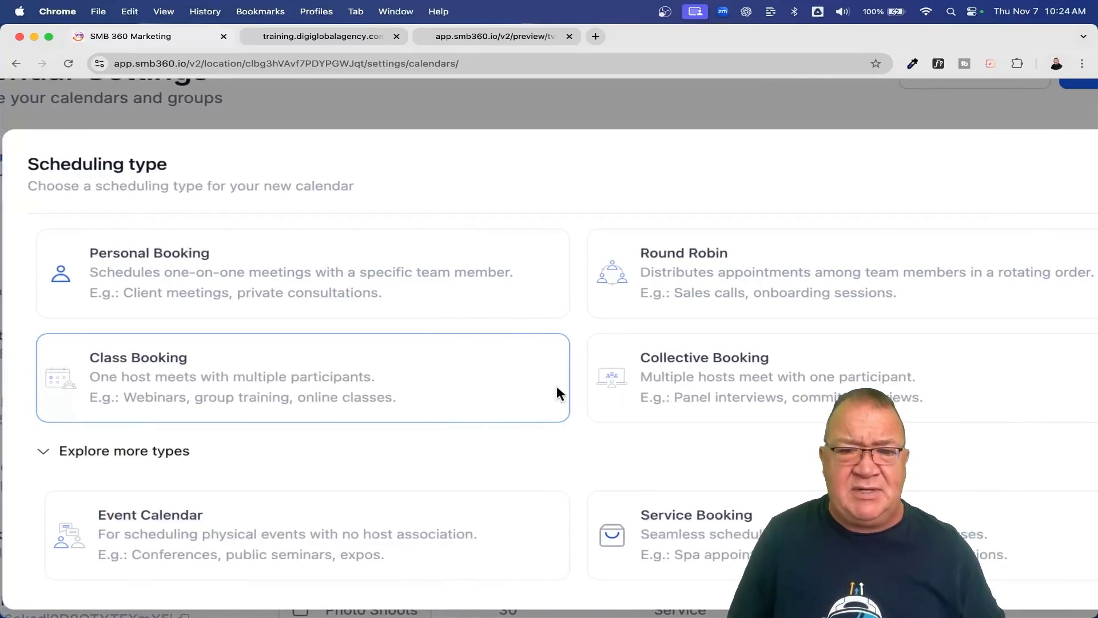
pyautogui.scroll(-3, 558, 391)
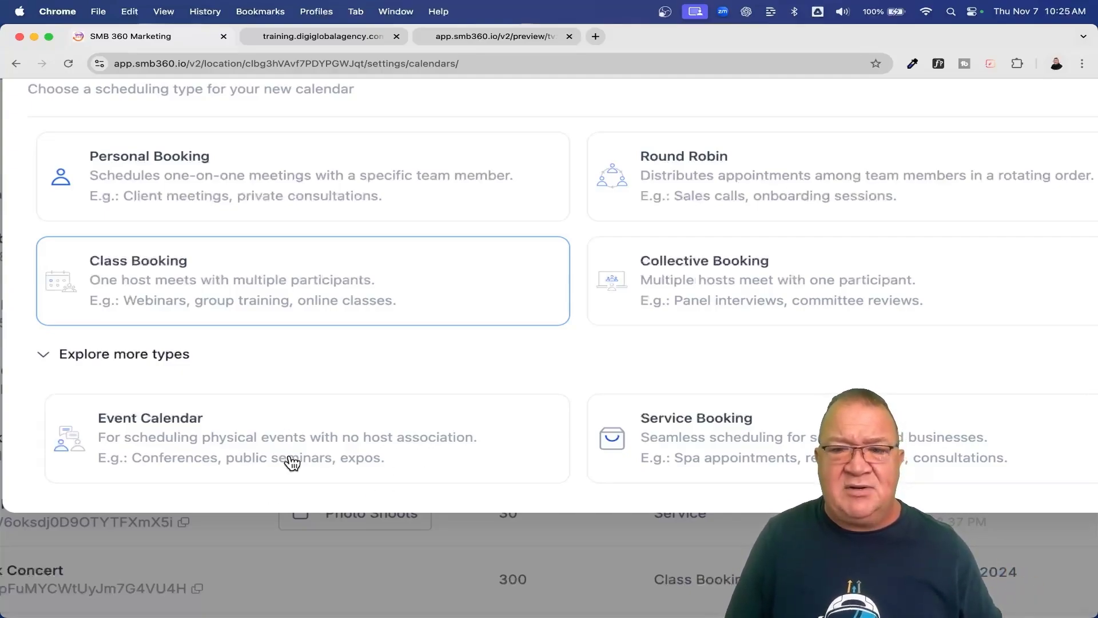
pyautogui.hscroll(5, 292, 463)
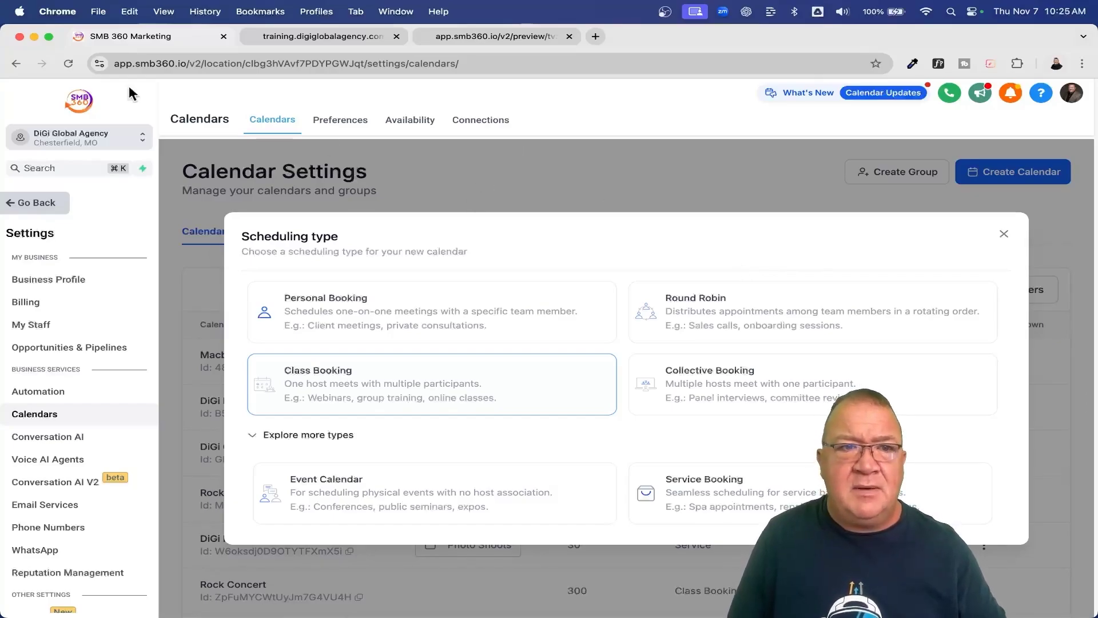
# Step: Edit the Macbook Training calendar, review its Meeting Details, and jump to Availability
pyautogui.click(69, 64)
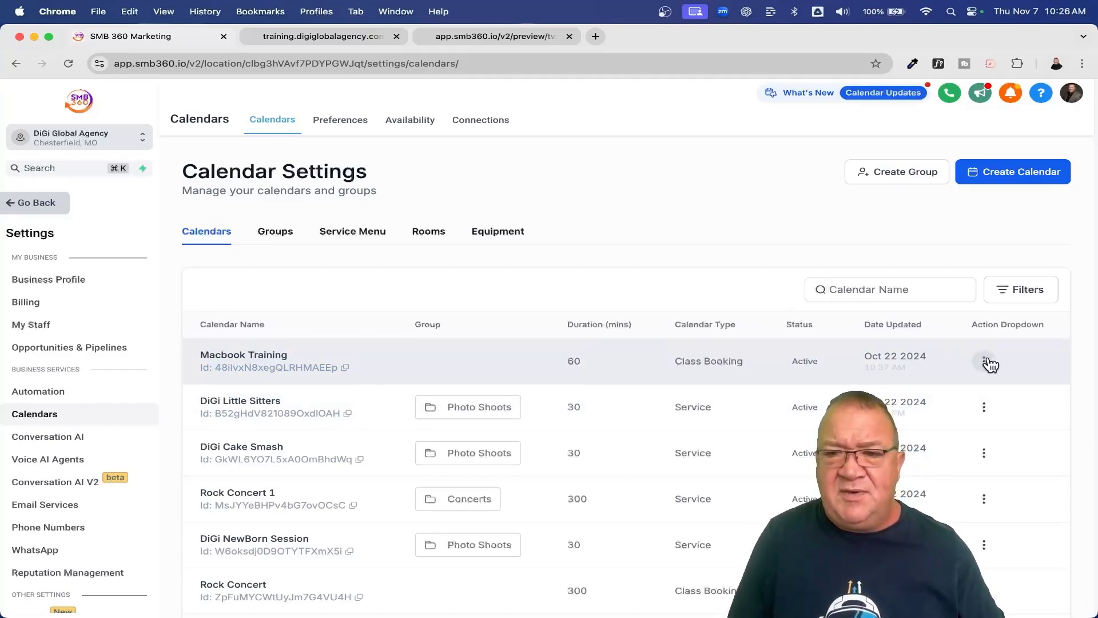
pyautogui.click(984, 361)
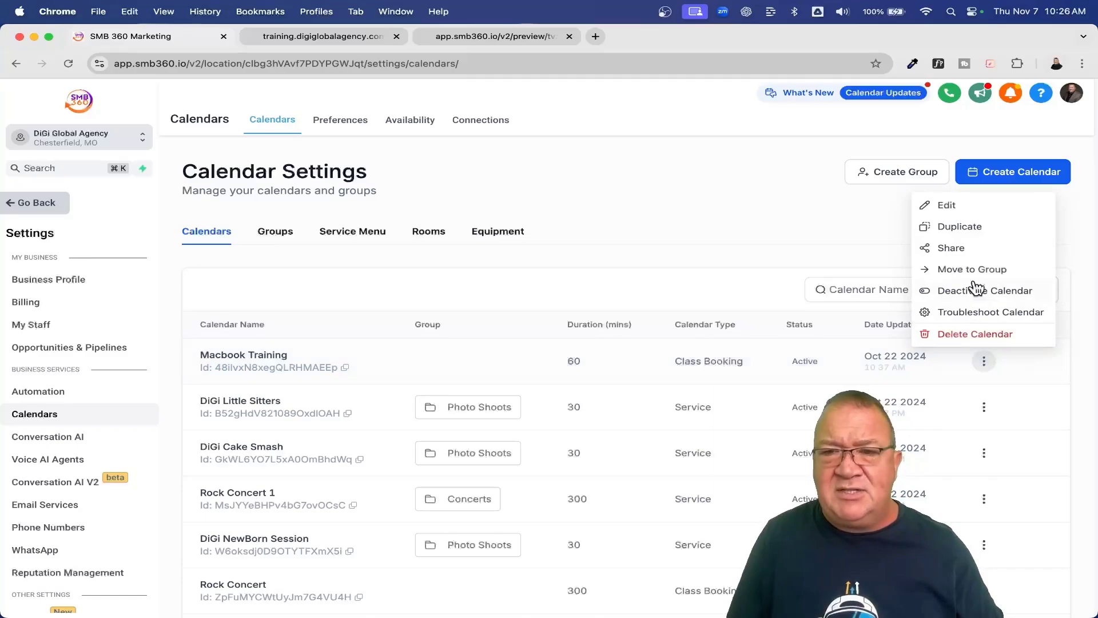
pyautogui.click(947, 206)
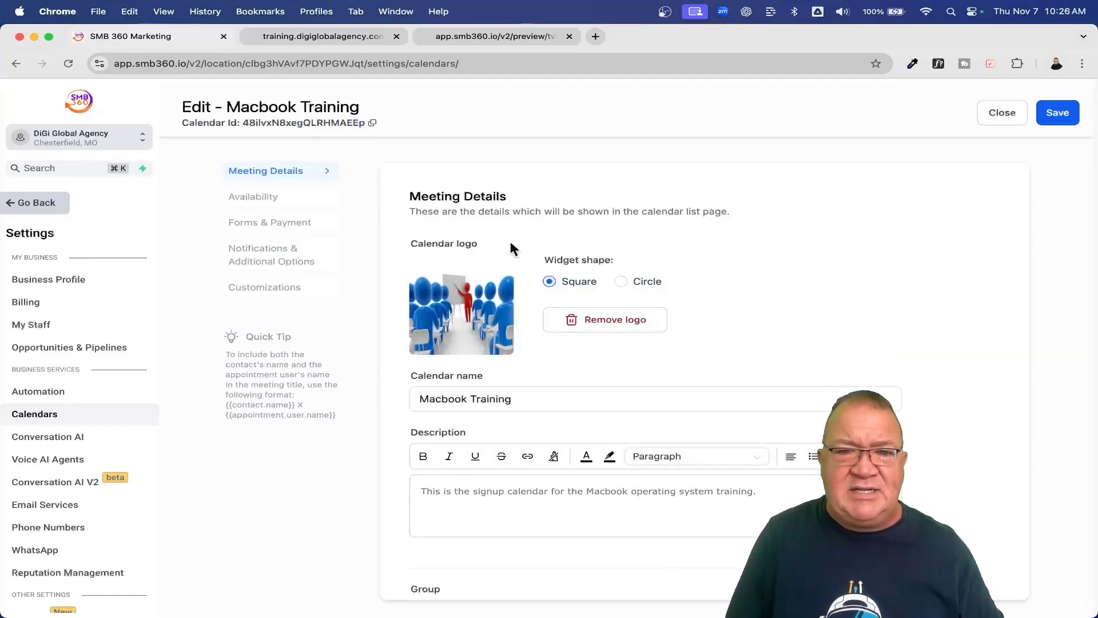
pyautogui.scroll(-5, 652, 343)
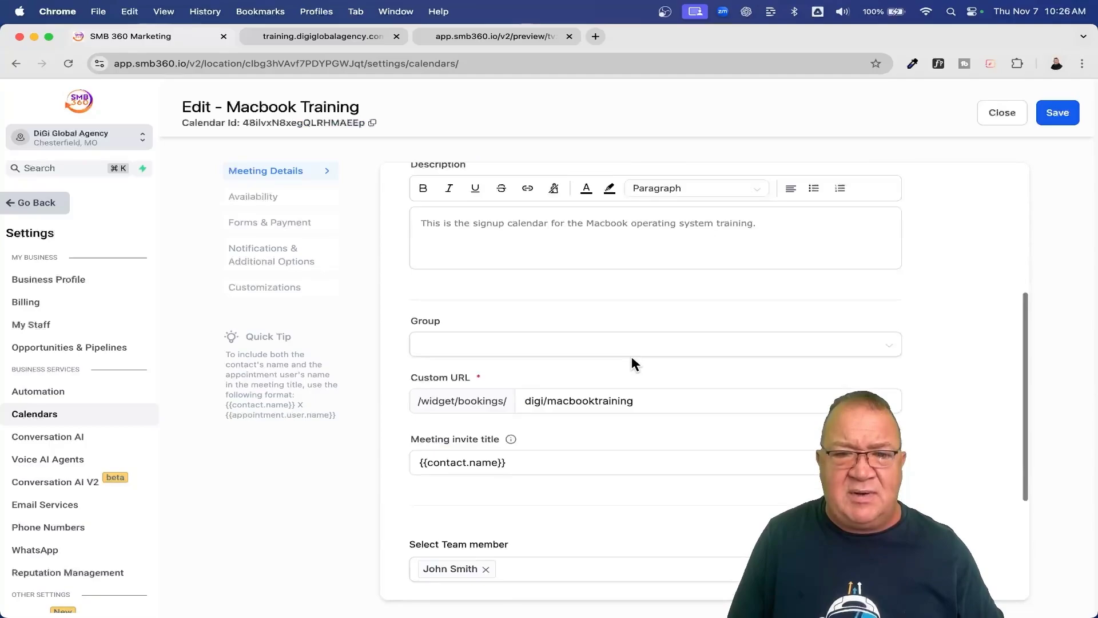
pyautogui.scroll(-2, 630, 355)
pyautogui.scroll(-3, 606, 421)
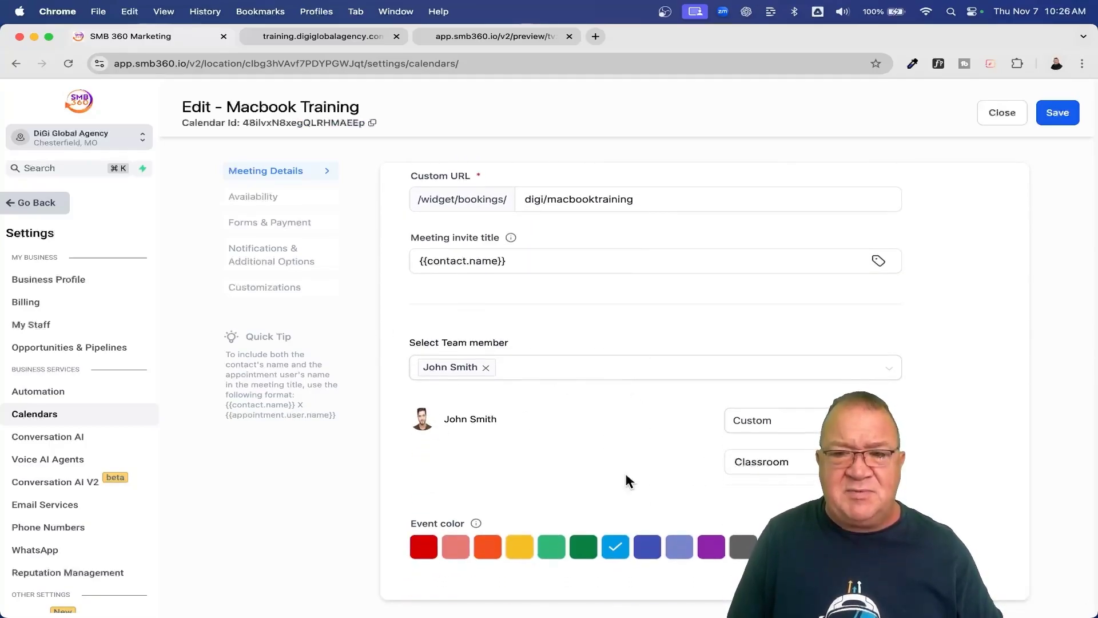
pyautogui.scroll(1, 576, 387)
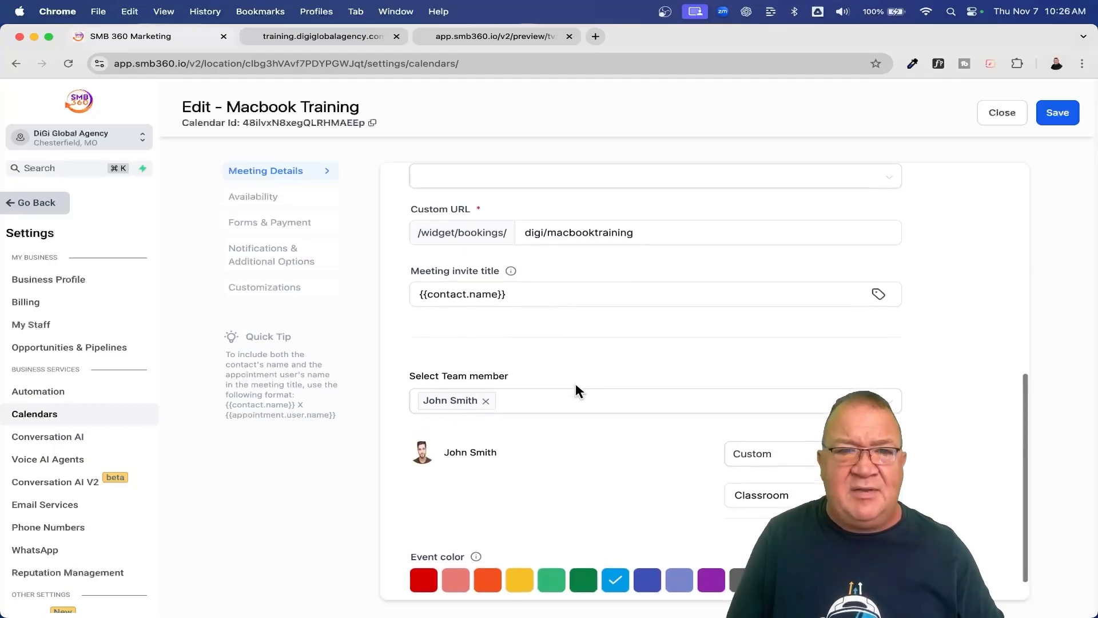
pyautogui.click(261, 198)
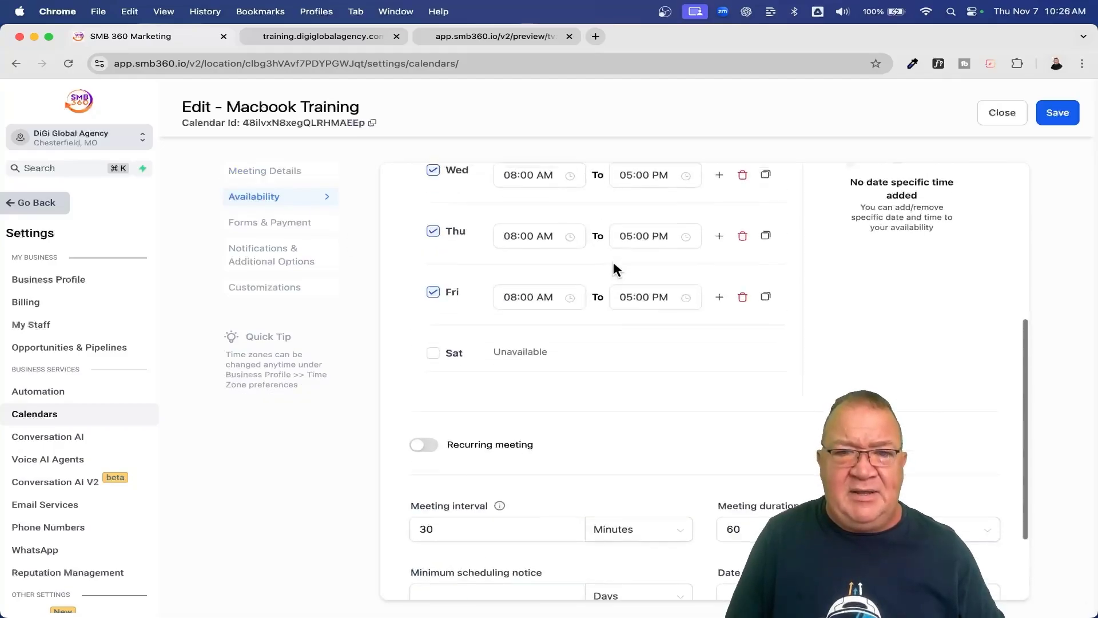
# Step: Review Seats per class and Meeting duration, then move to the Forms & Payment section
pyautogui.scroll(3, 613, 262)
pyautogui.scroll(-8, 613, 262)
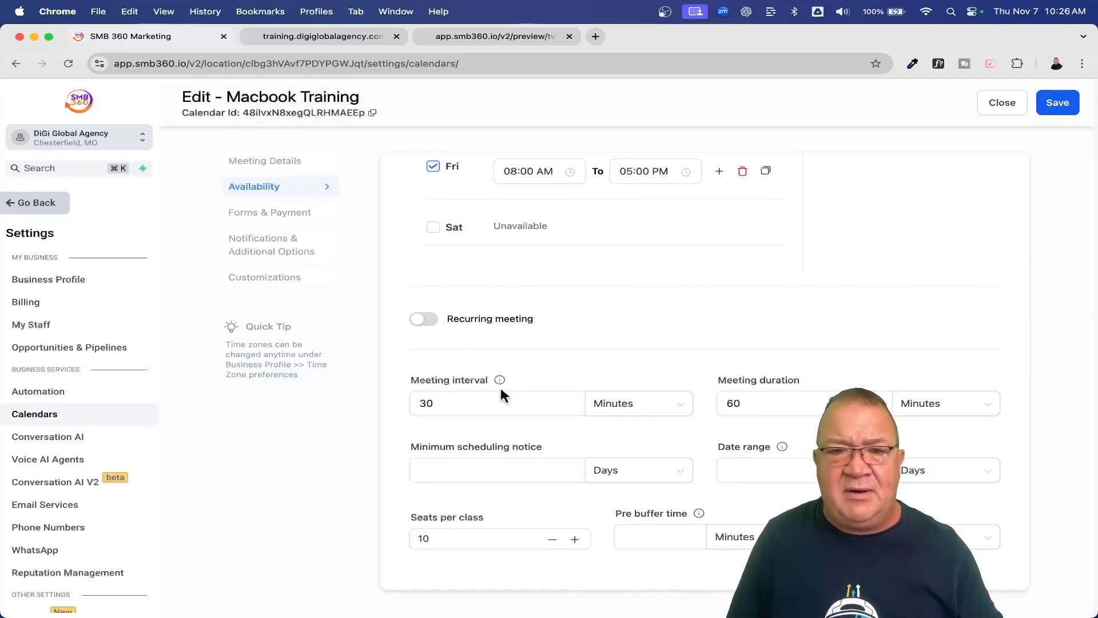
pyautogui.click(749, 402)
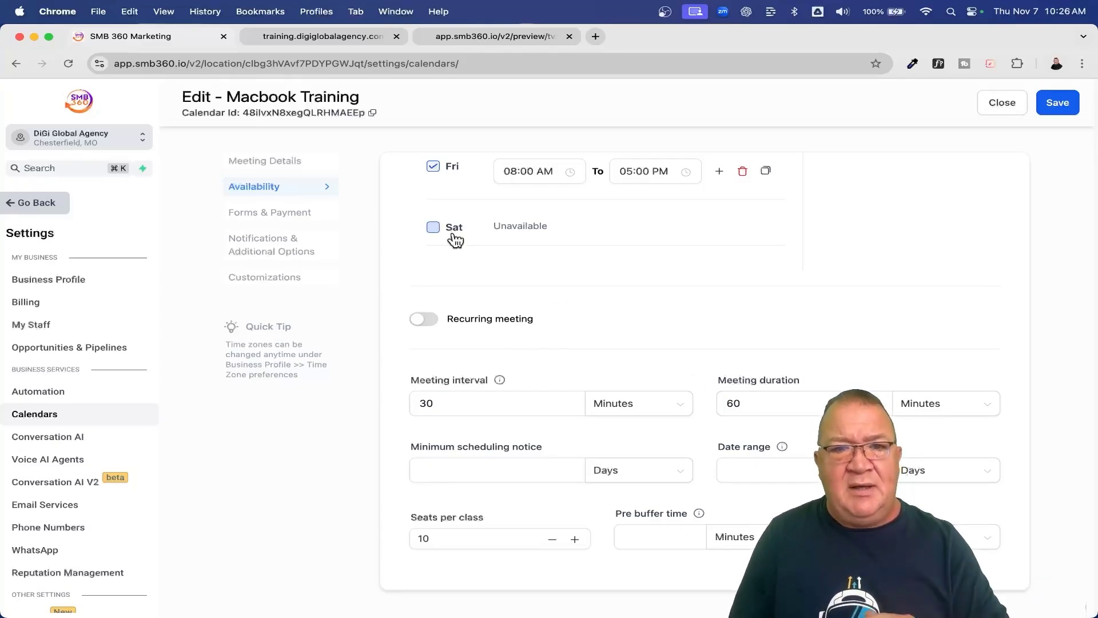
pyautogui.click(264, 213)
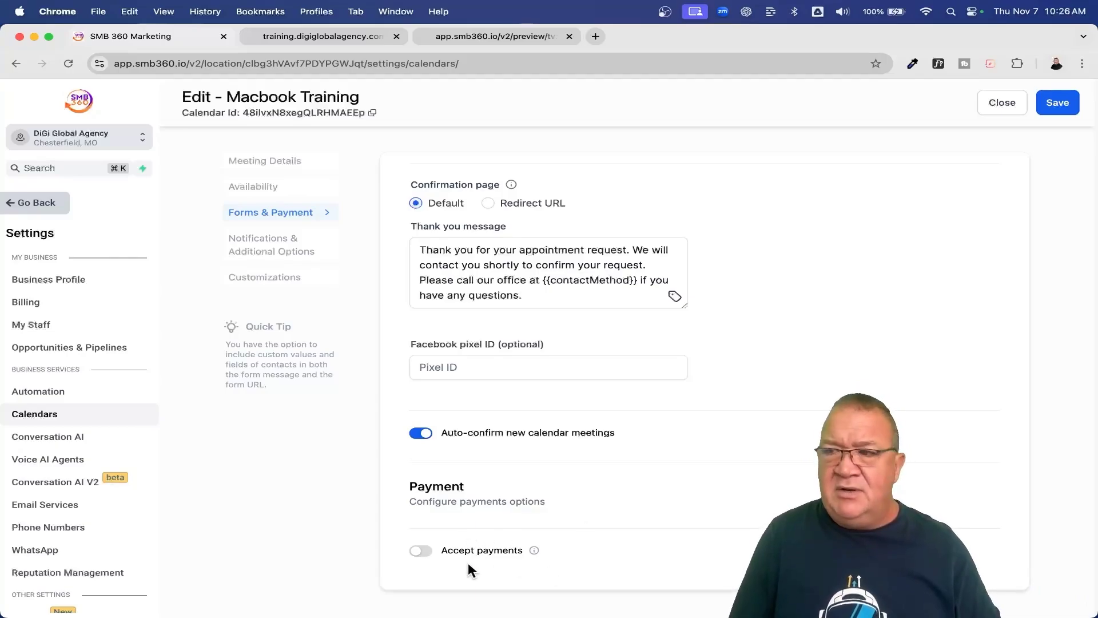
# Step: Turn Accept payments on for Macbook Training, then switch it back off
pyautogui.scroll(5, 468, 562)
pyautogui.scroll(-5, 420, 536)
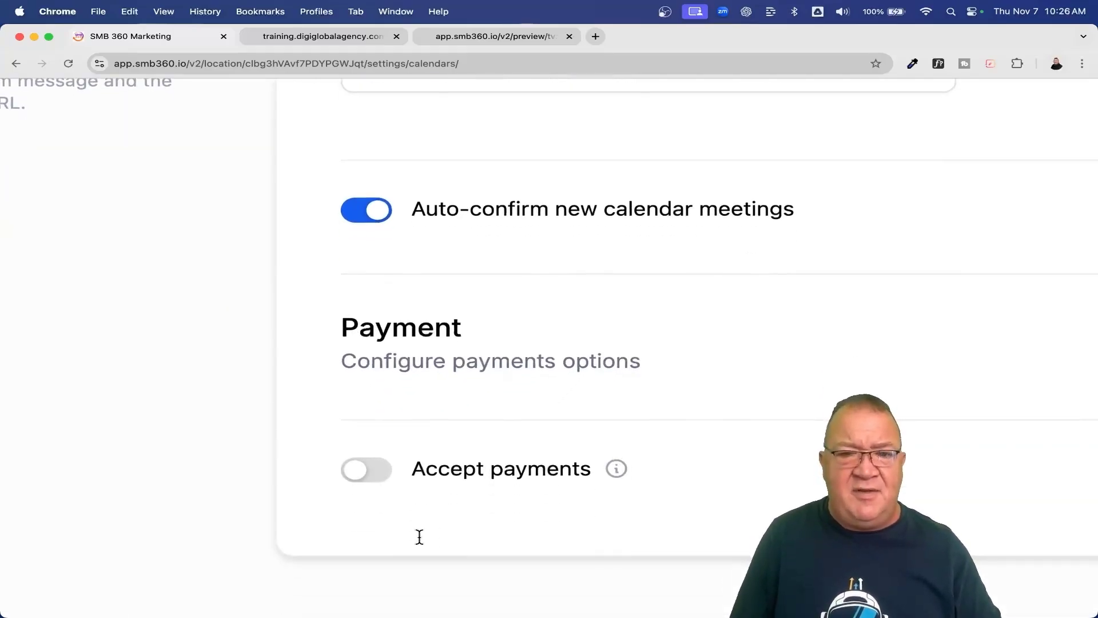
pyautogui.click(355, 470)
pyautogui.scroll(5, 435, 467)
pyautogui.scroll(-4, 511, 479)
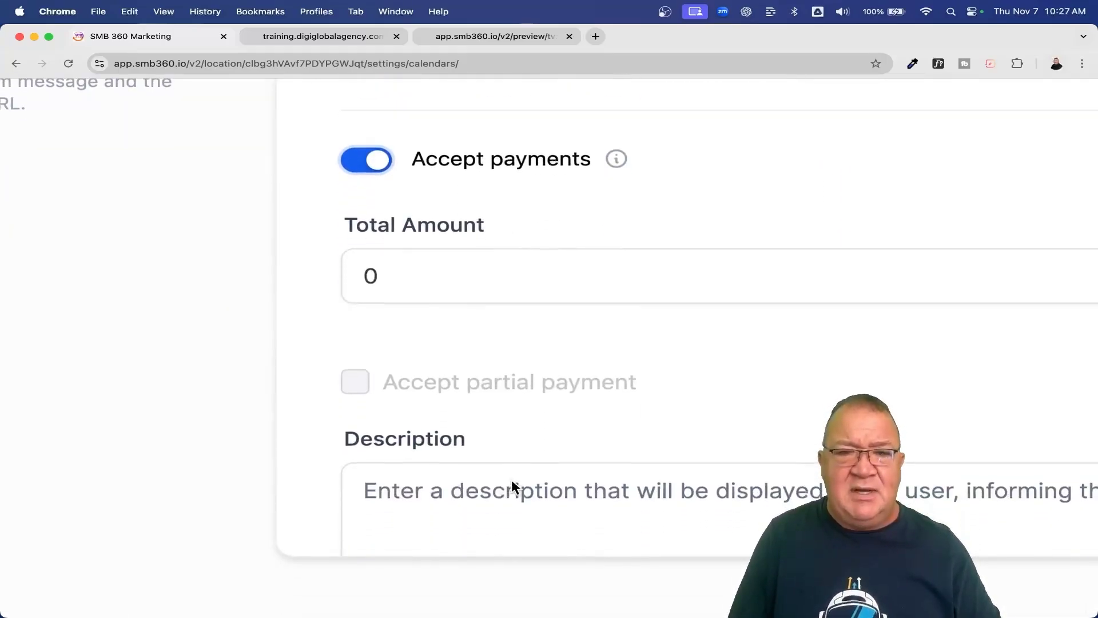
pyautogui.click(369, 127)
# Step: Show the calendar's Notifications & Additional Options alert settings
pyautogui.scroll(-2, 513, 282)
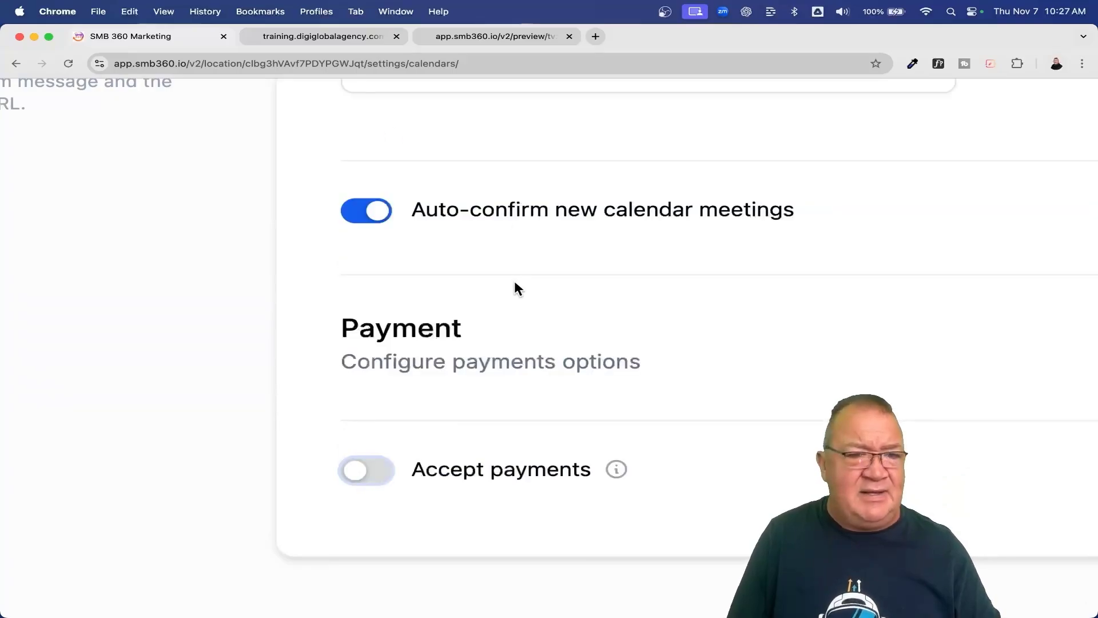
pyautogui.scroll(5, 514, 282)
pyautogui.scroll(-5, 514, 282)
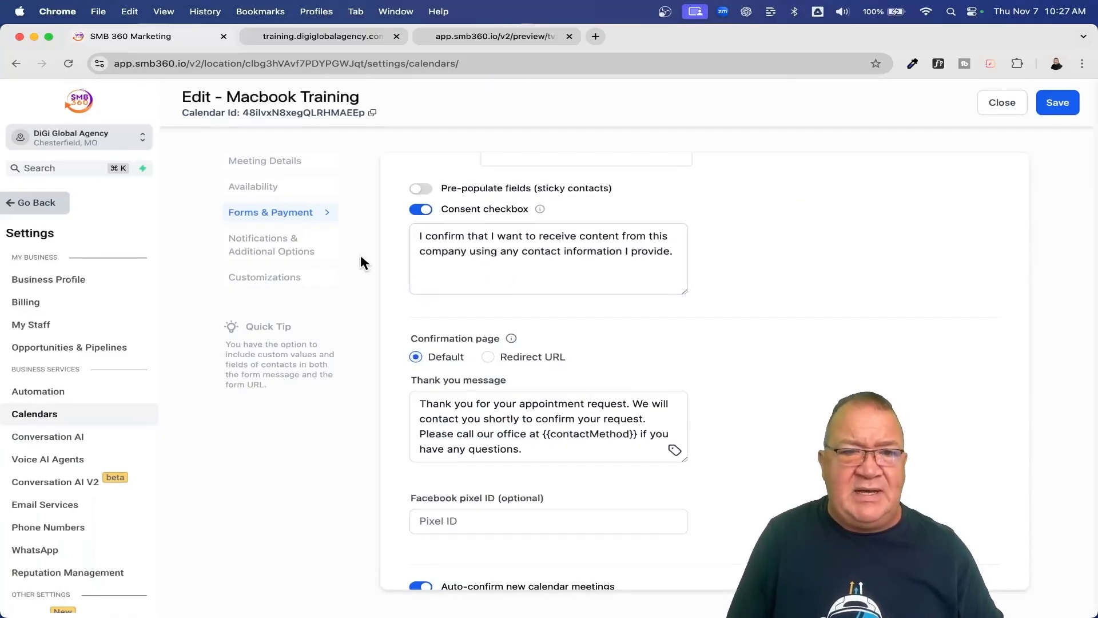
pyautogui.click(278, 245)
pyautogui.scroll(4, 626, 291)
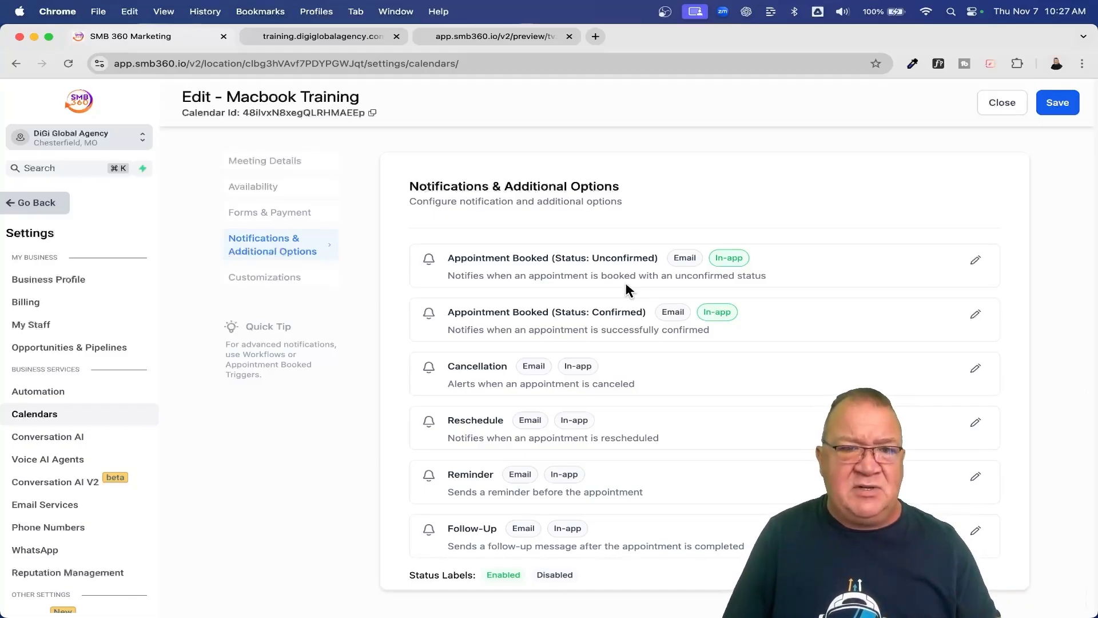
# Step: Review the booking widget's color and button-text customizations, then close the Macbook Training editor
pyautogui.click(259, 279)
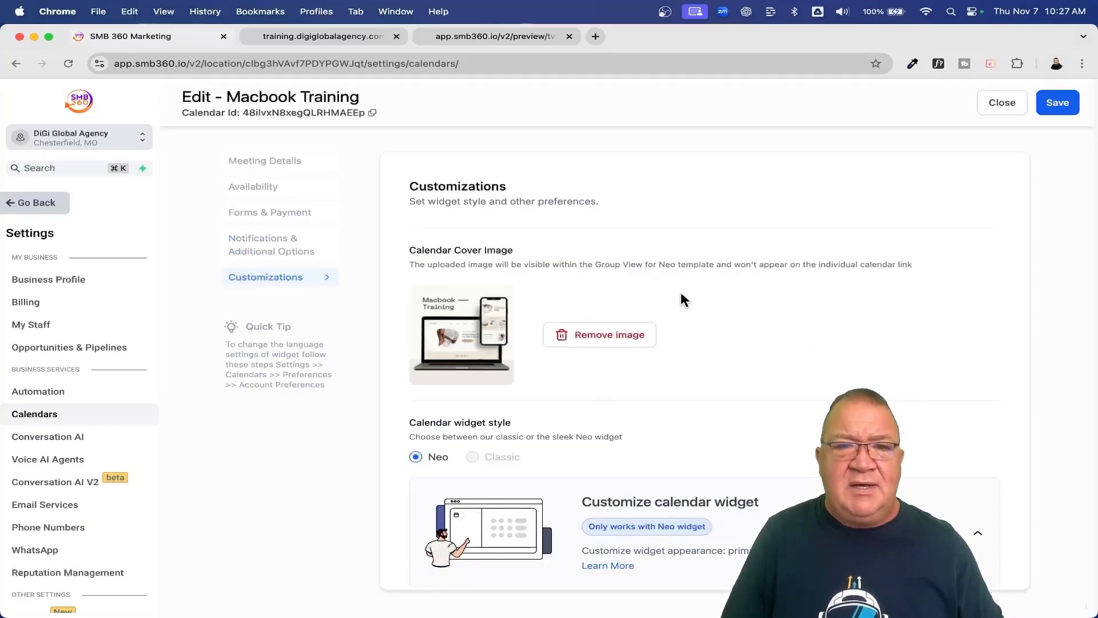
pyautogui.scroll(-3, 795, 361)
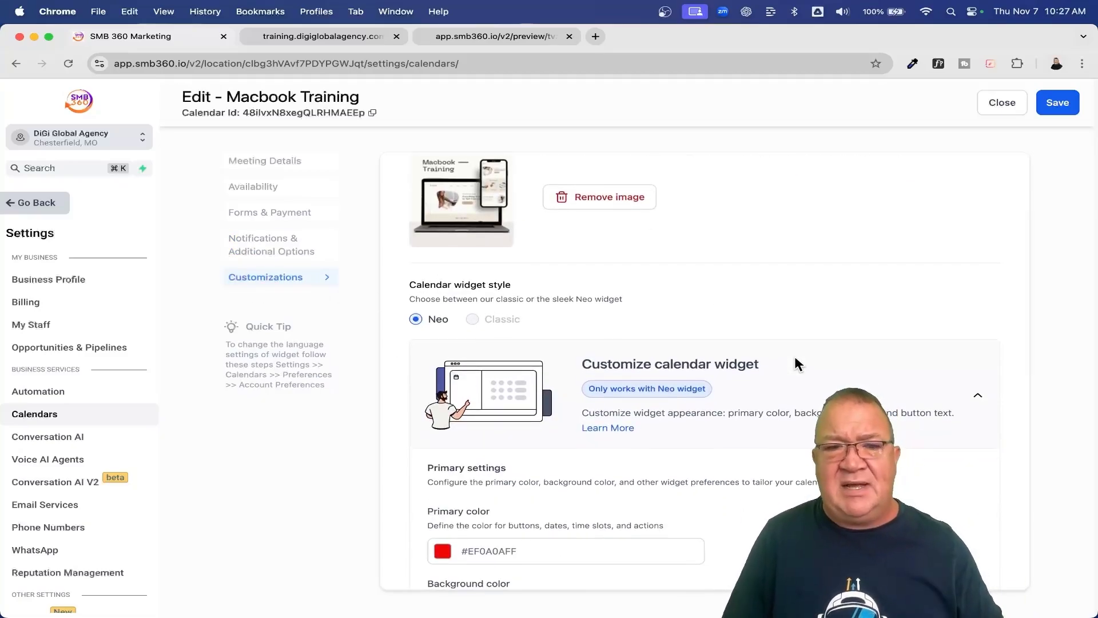
pyautogui.scroll(-8, 773, 405)
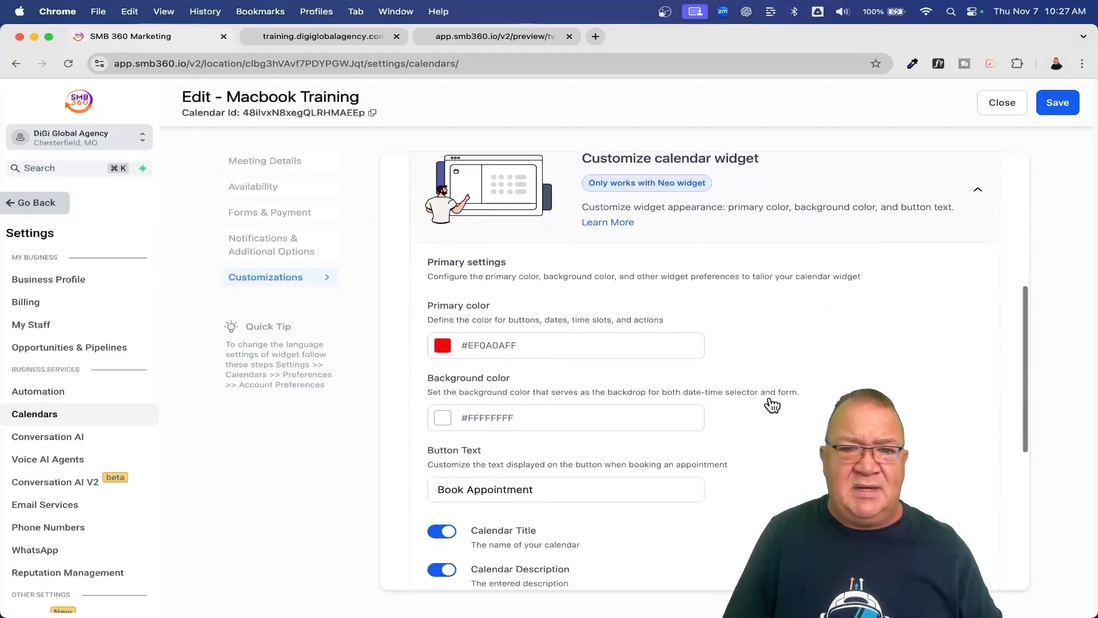
pyautogui.click(696, 349)
pyautogui.scroll(-4, 696, 348)
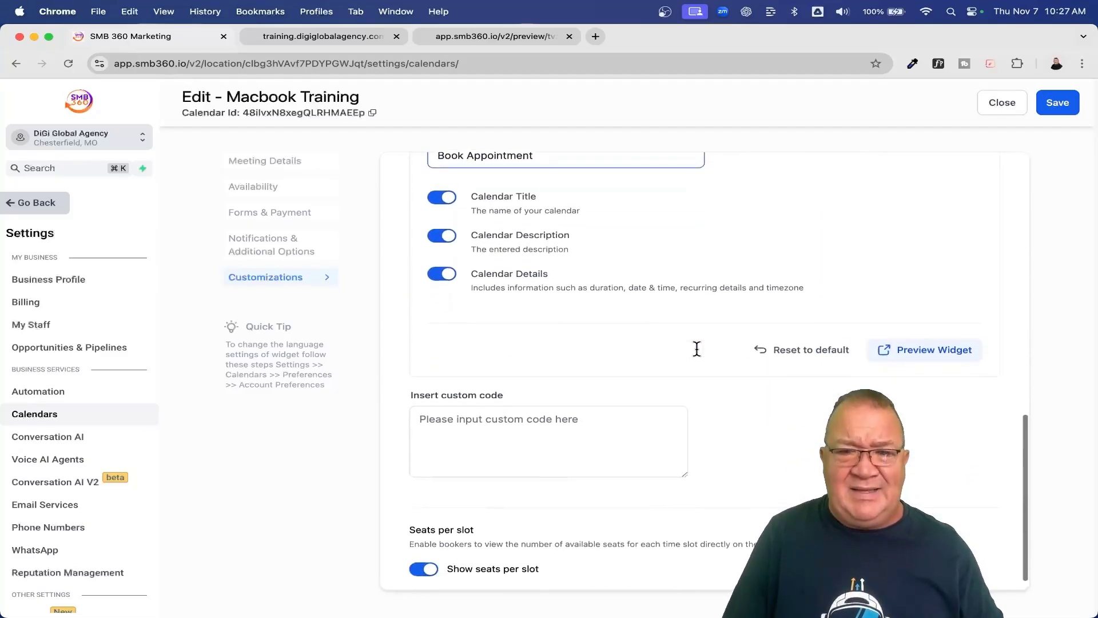
pyautogui.scroll(6, 697, 349)
pyautogui.scroll(4, 697, 348)
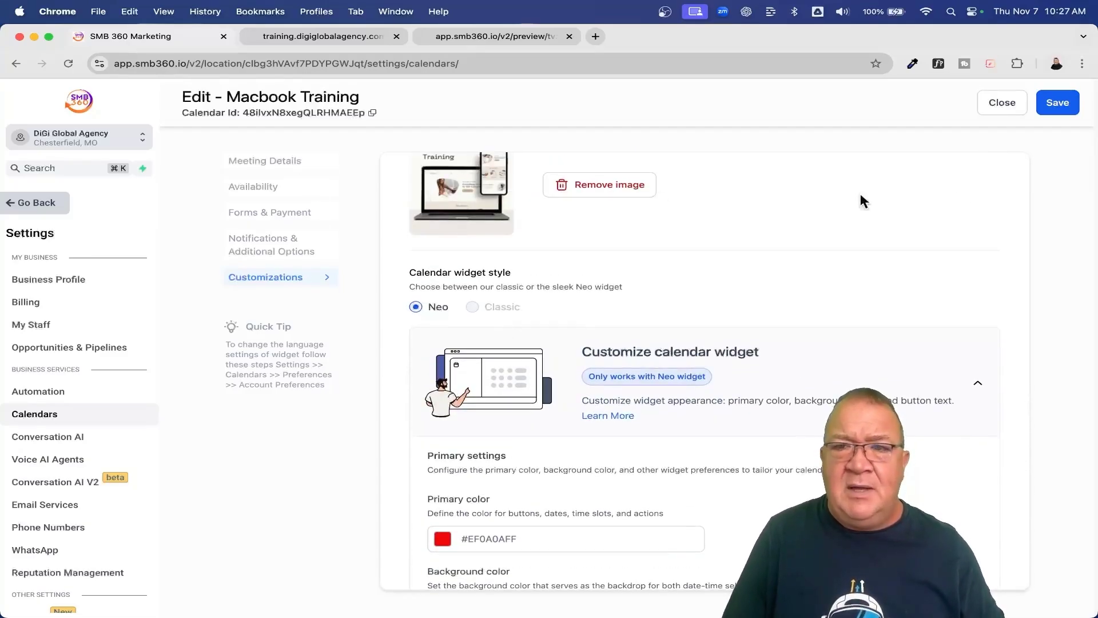
pyautogui.click(989, 105)
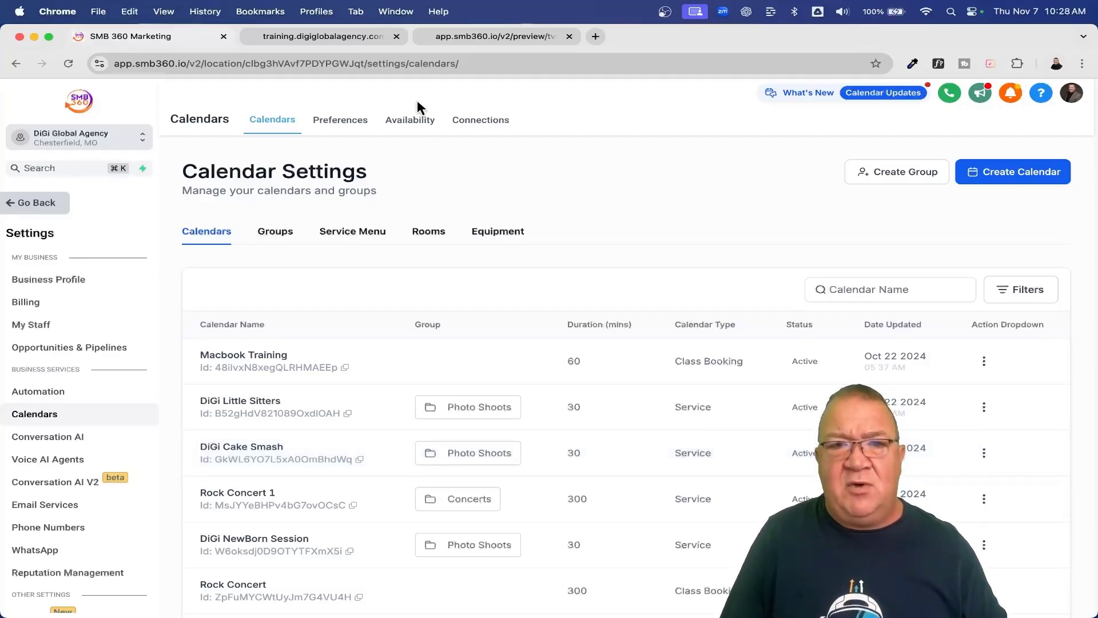
# Step: On training.digiglobalagency.com, pick Fri, Nov 8 in the Macbook Training booking widget
pyautogui.click(297, 36)
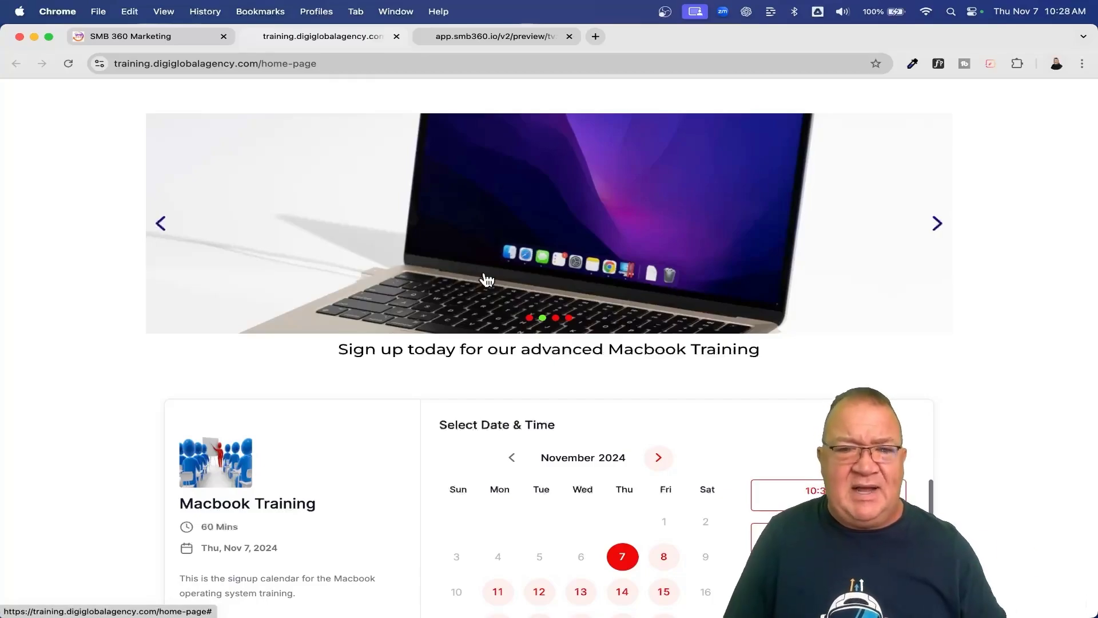
pyautogui.scroll(-5, 962, 417)
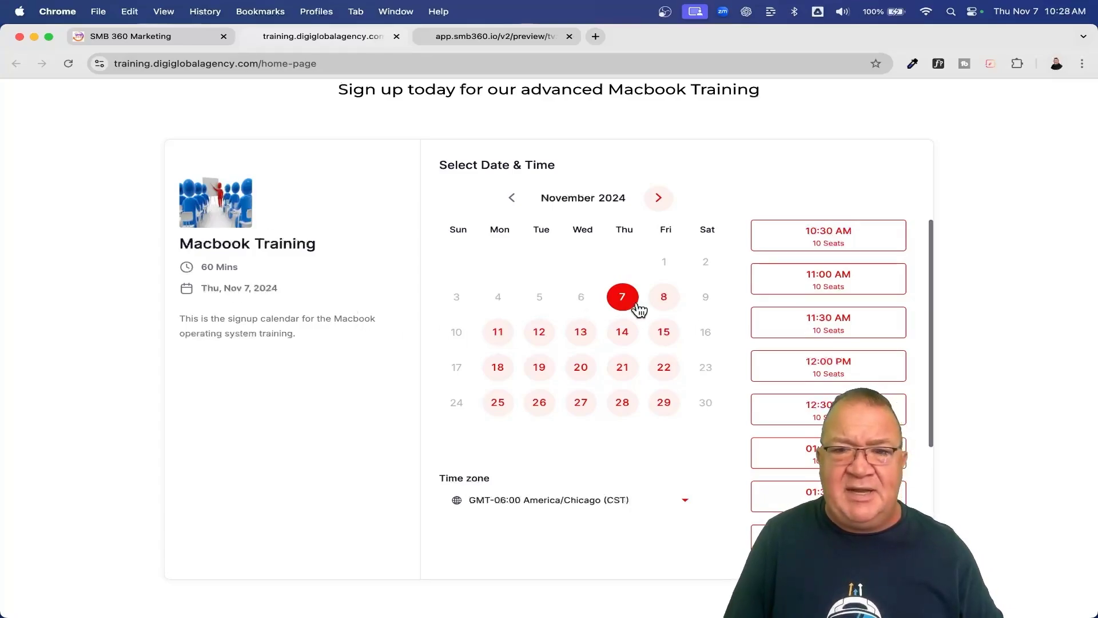
pyautogui.click(671, 306)
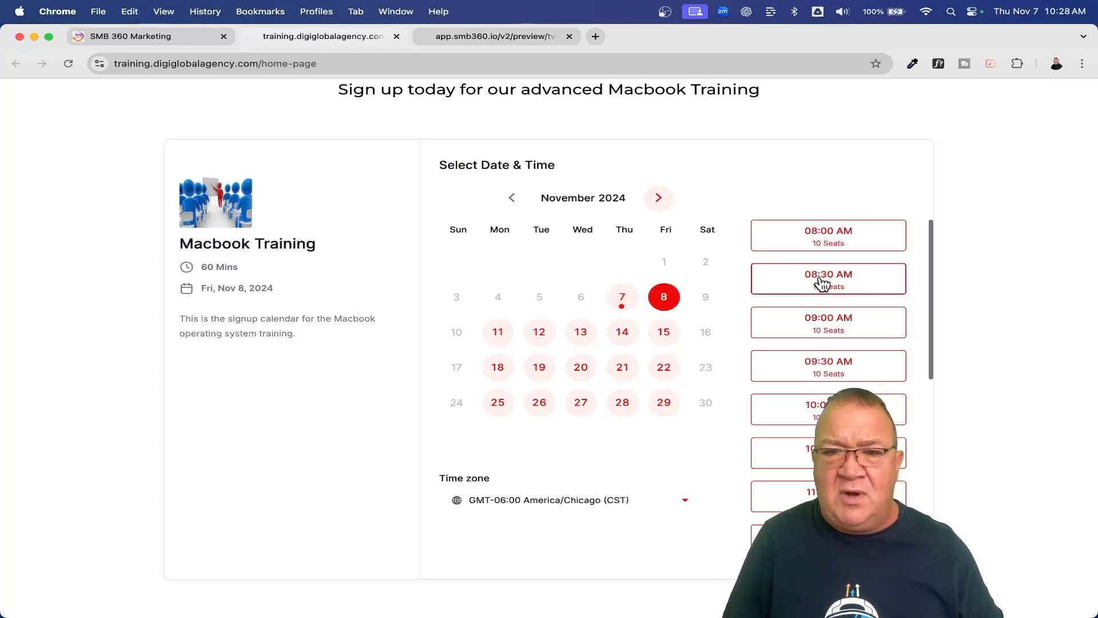
pyautogui.scroll(2, 773, 303)
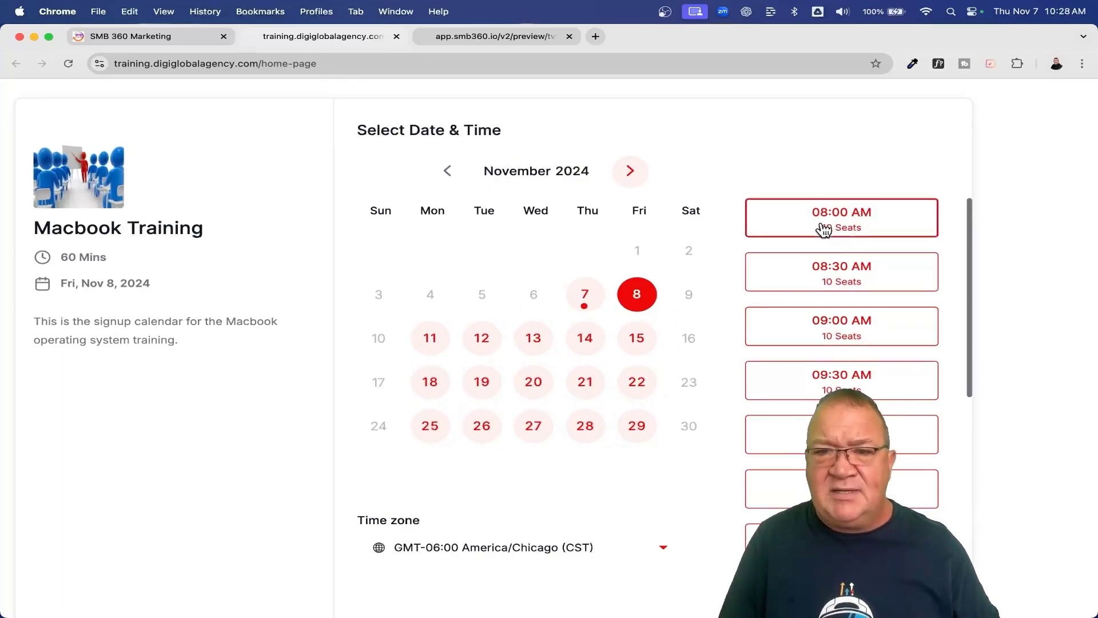
pyautogui.scroll(-3, 841, 376)
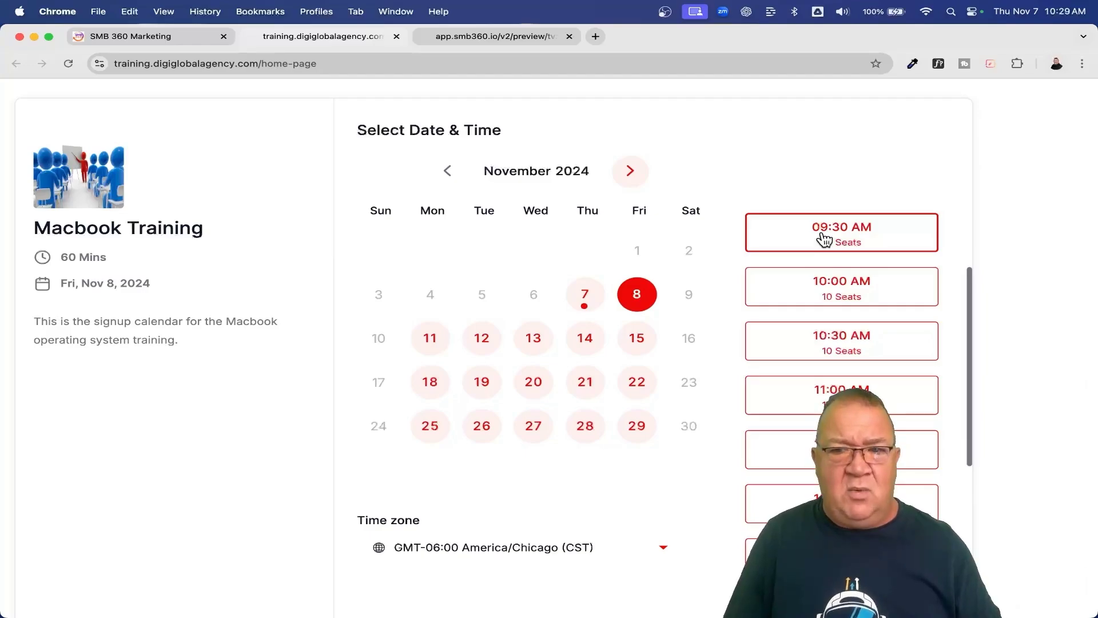
# Step: Select the 09:30 AM slot and enter a test contact's first name, last name, phone and email
pyautogui.click(824, 239)
pyautogui.click(896, 239)
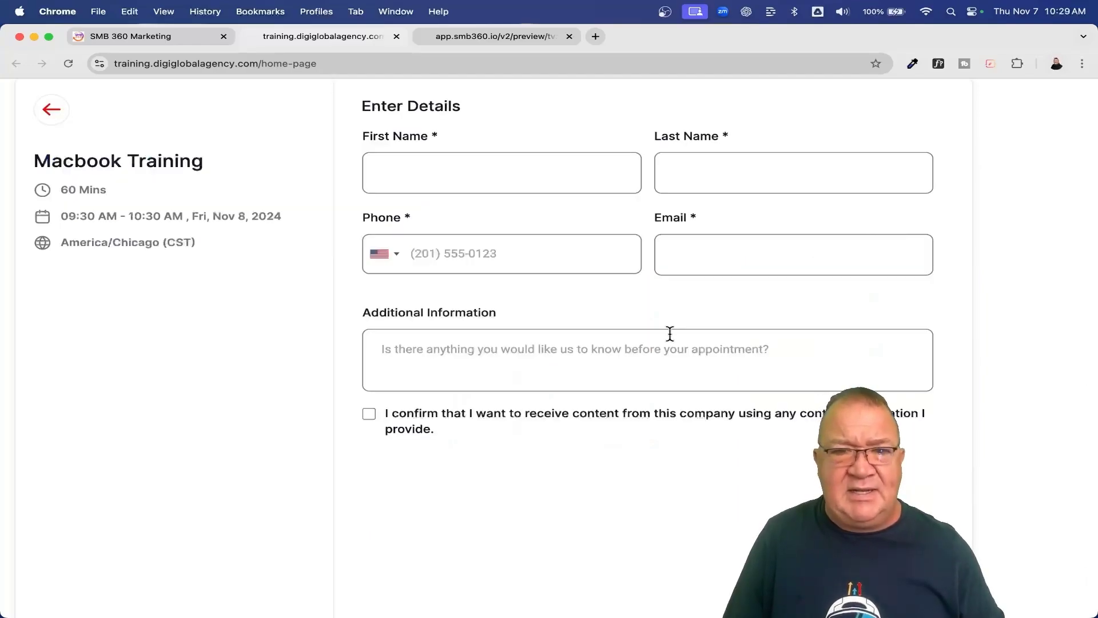
pyautogui.click(483, 181)
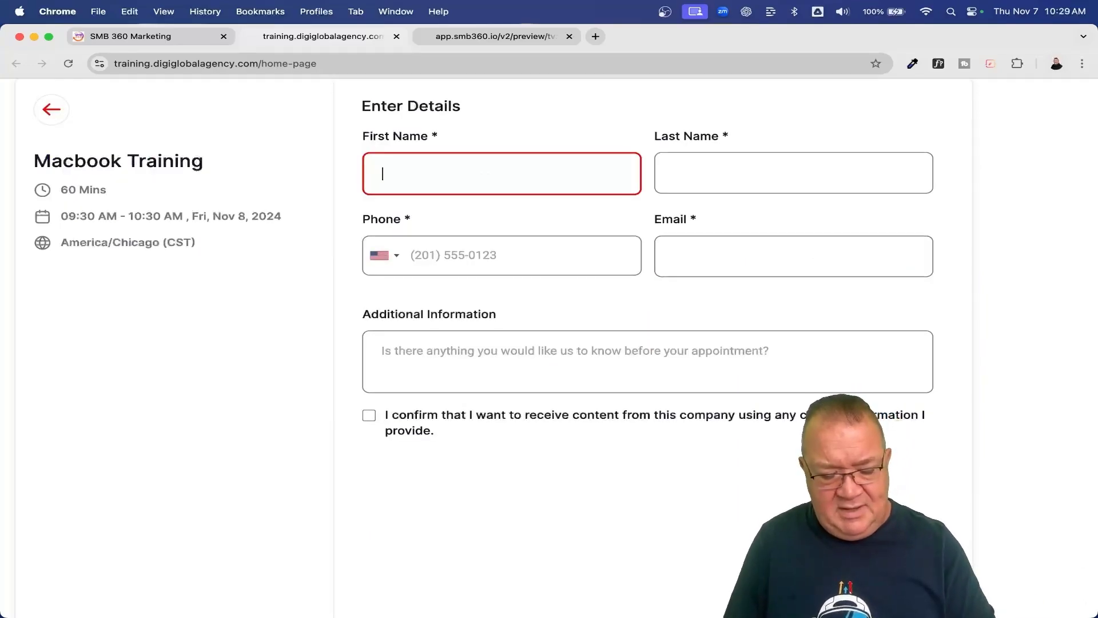
pyautogui.write('TEst')
pyautogui.press('Tab')
pyautogui.write('User')
pyautogui.press('Tab')
pyautogui.write('2125556767')
pyautogui.press('Tab')
pyautogui.write('test@test')
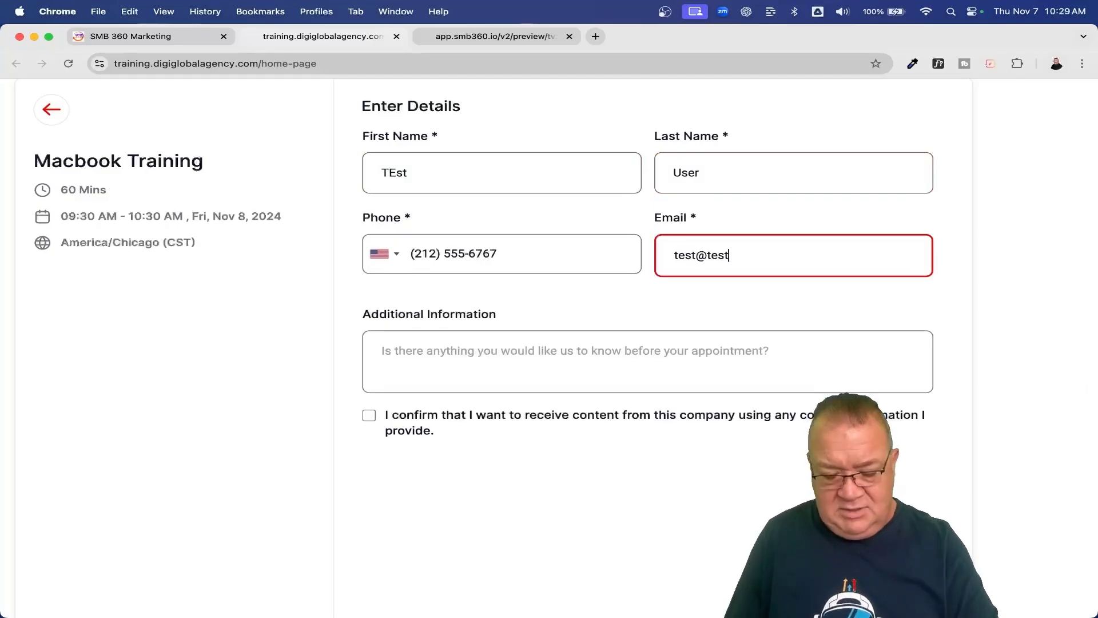
pyautogui.write('.com')
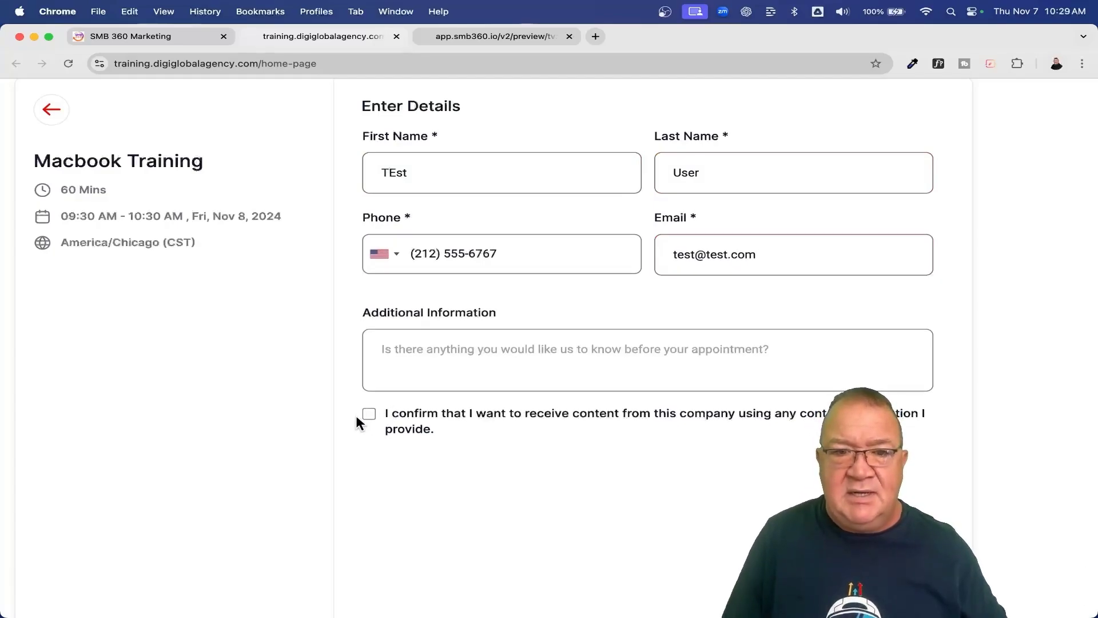
# Step: Tick the consent checkbox and submit the booking
pyautogui.click(369, 415)
pyautogui.scroll(5, 473, 421)
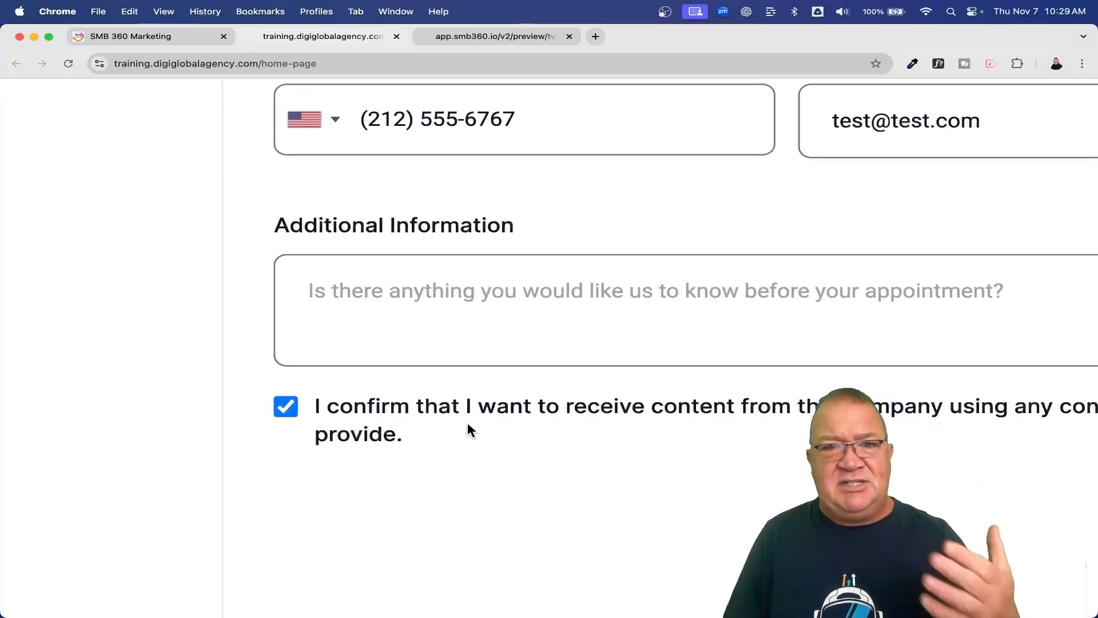
pyautogui.scroll(-5, 467, 428)
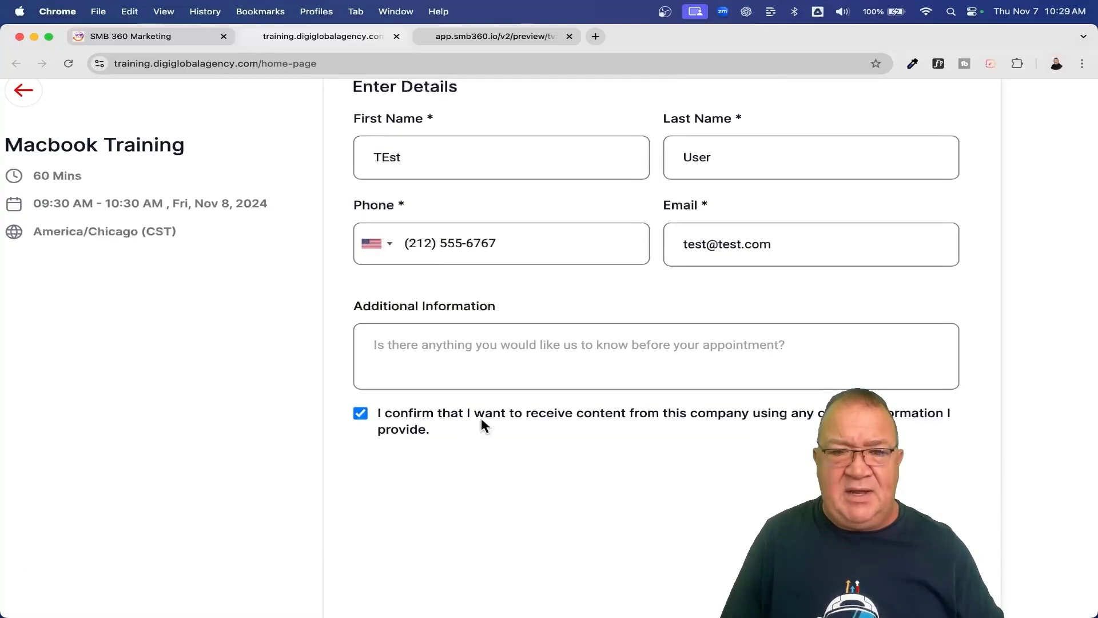
pyautogui.click(716, 553)
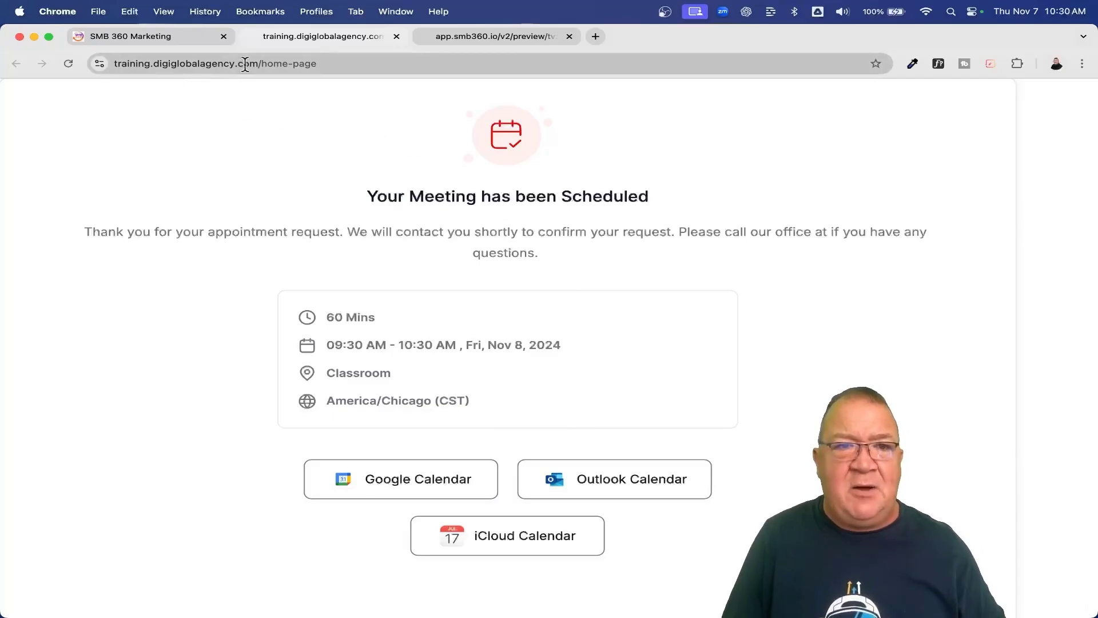
# Step: Remove the /home-page path from the site address and load the main page
pyautogui.click(265, 64)
pyautogui.click(265, 64)
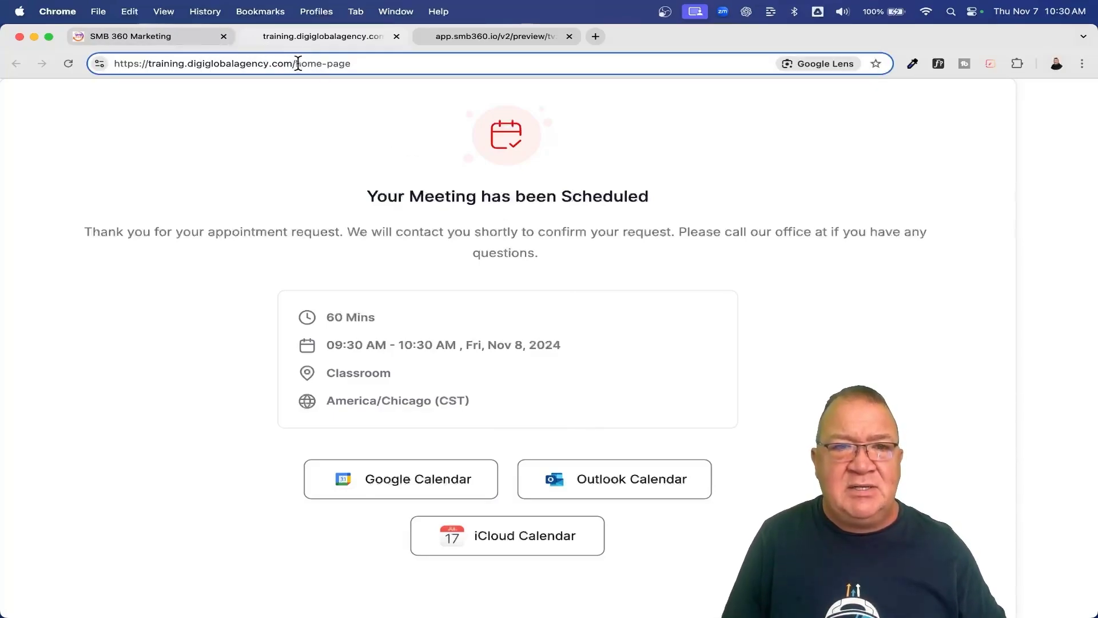
pyautogui.moveTo(292, 64); pyautogui.dragTo(426, 66)
pyautogui.press('BackSpace')
pyautogui.press('Return')
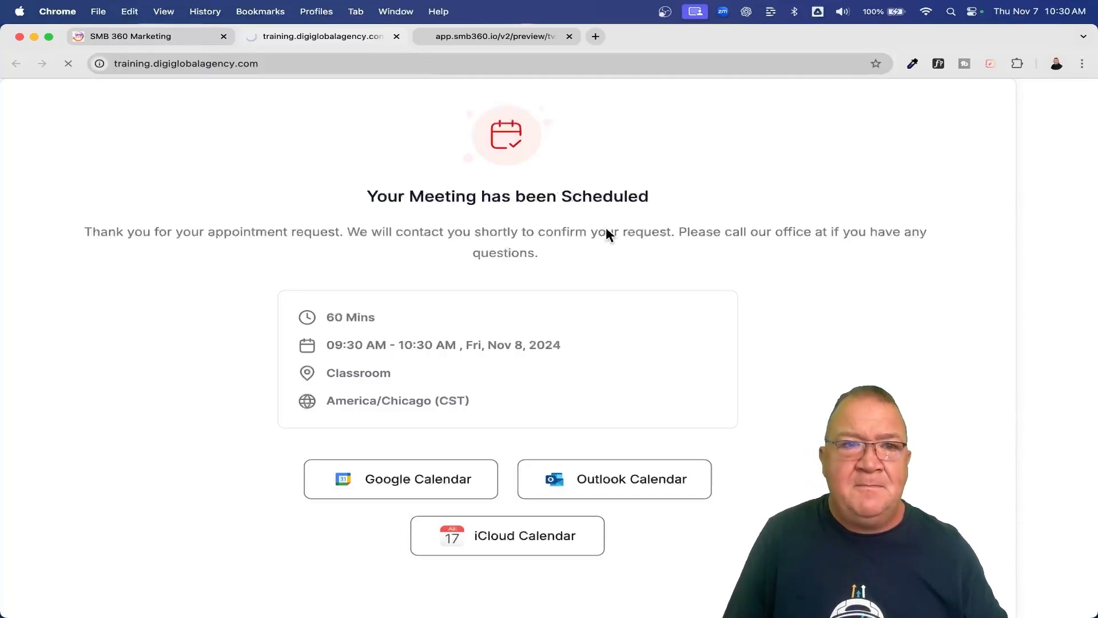
# Step: Pick Fri, Nov 8 and check the 09:30 AM Macbook Training slot now shows 9 seats
pyautogui.scroll(-5, 984, 430)
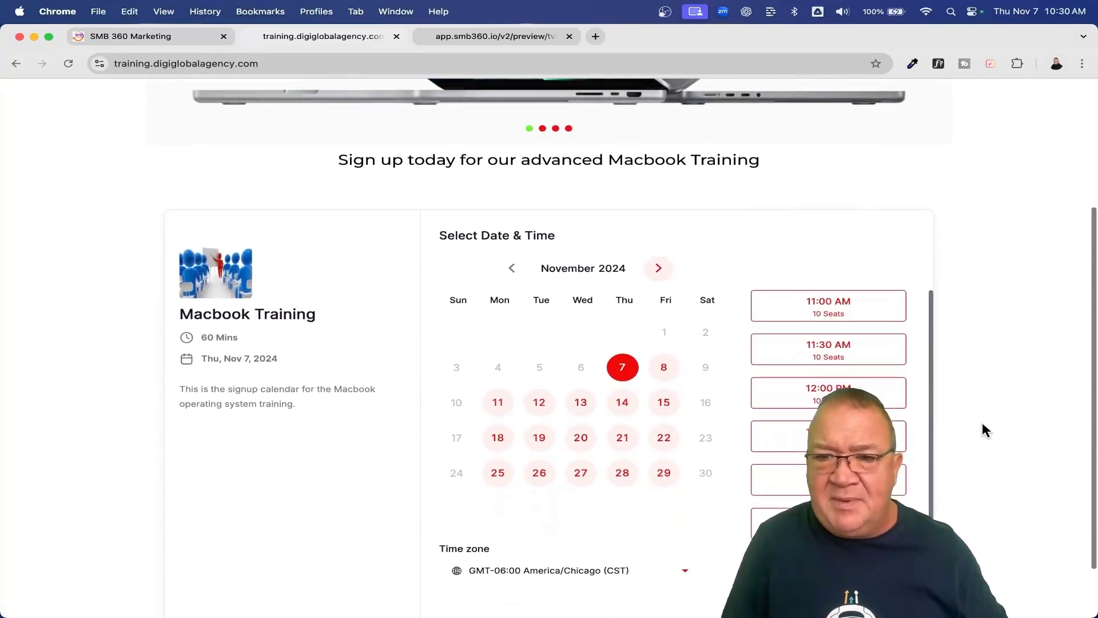
pyautogui.scroll(3, 841, 370)
pyautogui.scroll(-1, 884, 362)
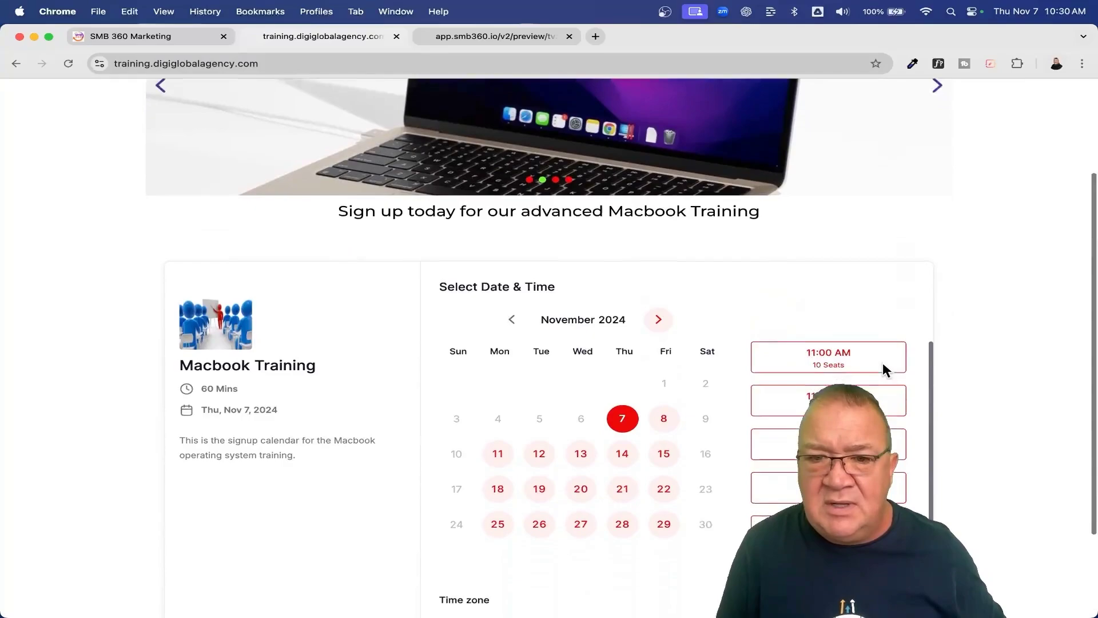
pyautogui.click(664, 394)
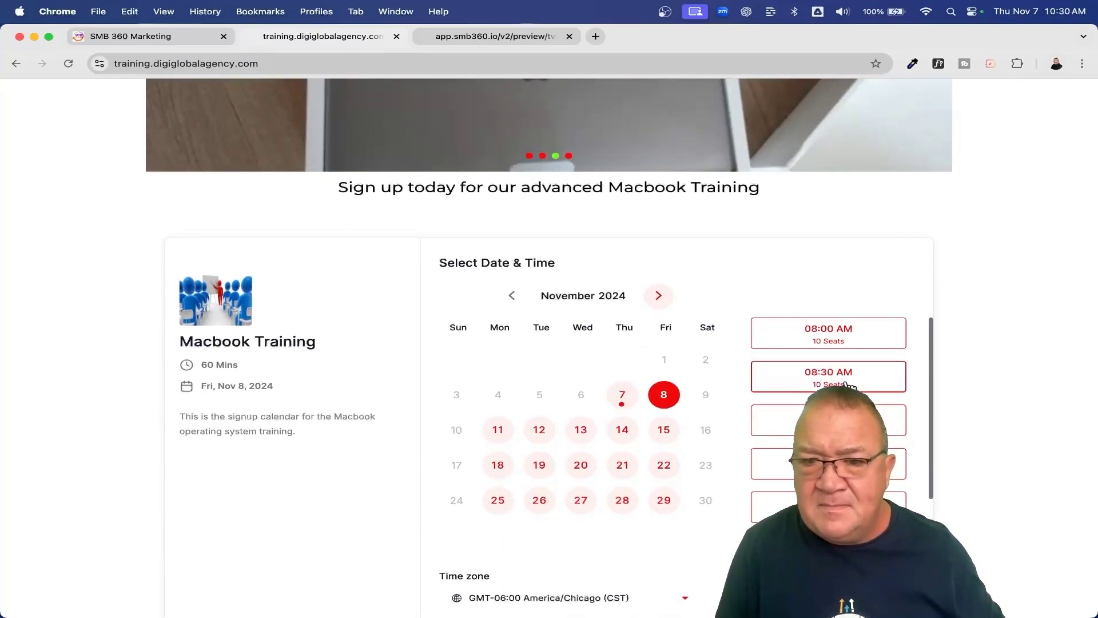
pyautogui.scroll(2, 849, 386)
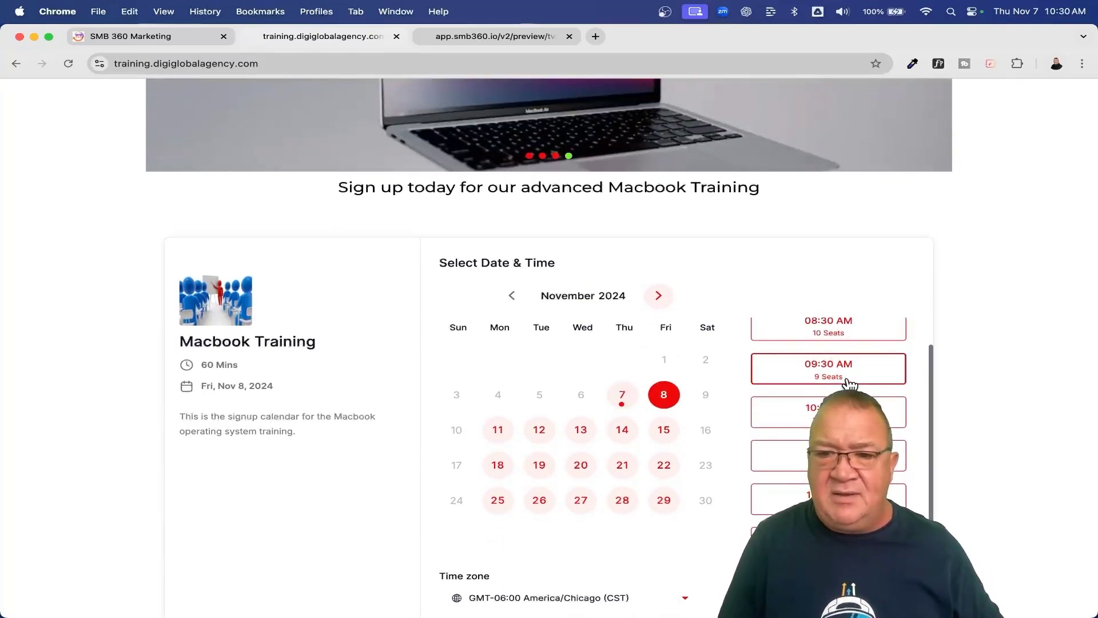
pyautogui.scroll(5, 850, 384)
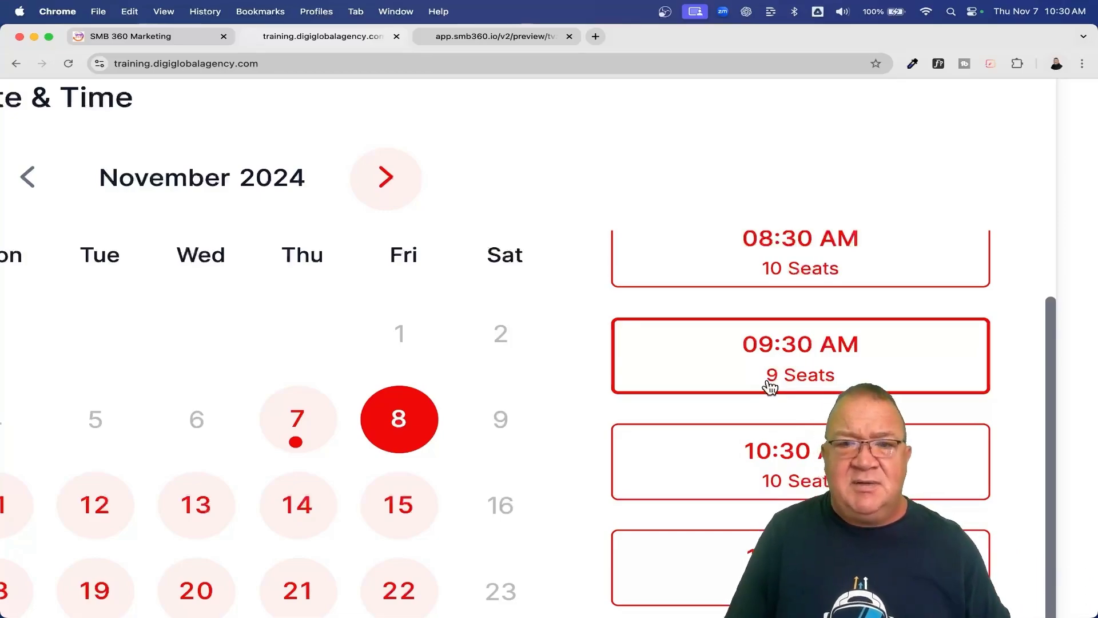
pyautogui.press('super+0')
pyautogui.press('super+minus')
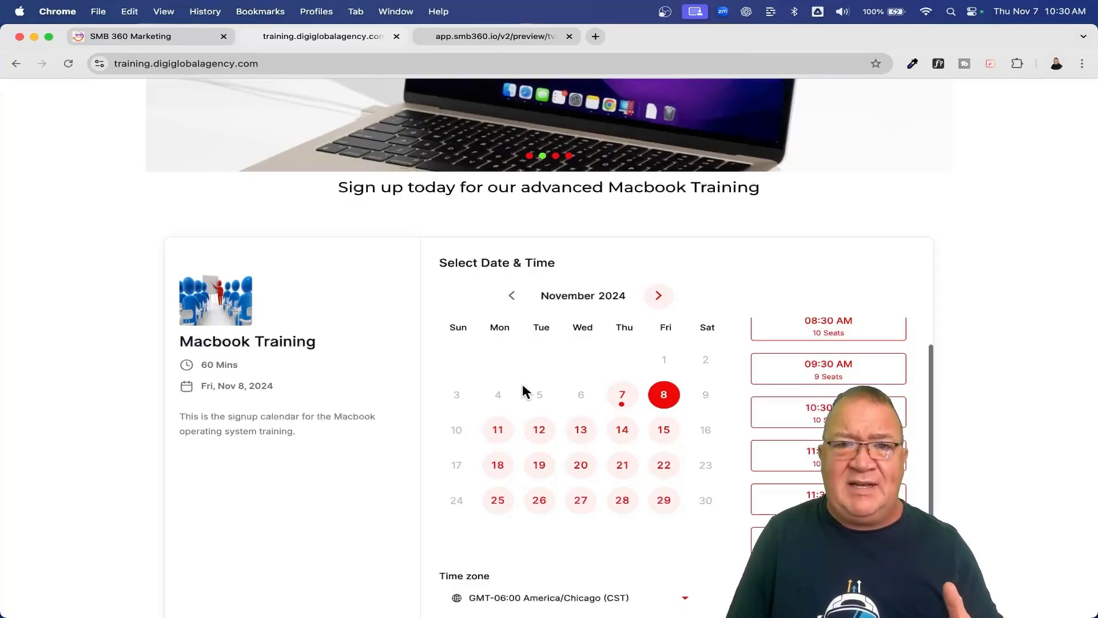
# Step: View Macbook Training's scheduling share links and its embed code
pyautogui.click(125, 36)
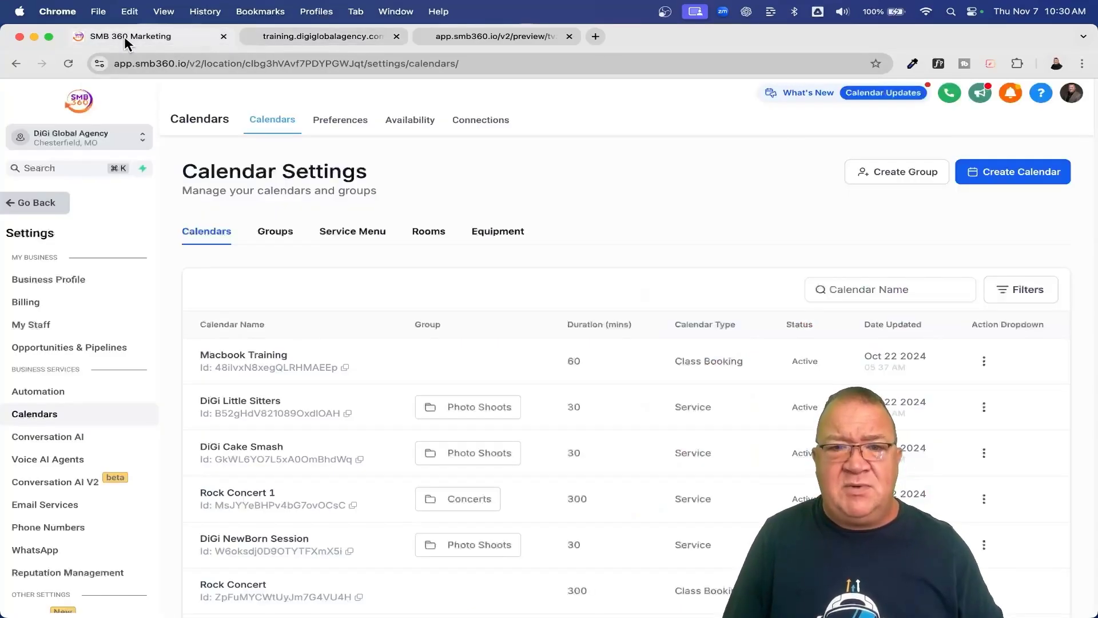
pyautogui.click(984, 361)
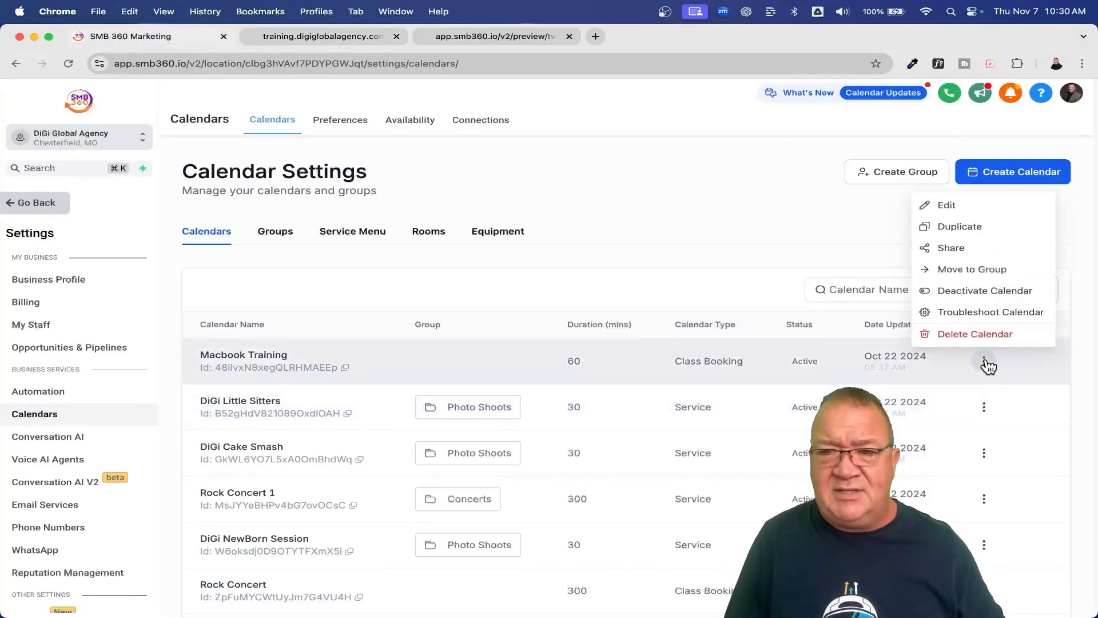
pyautogui.click(951, 249)
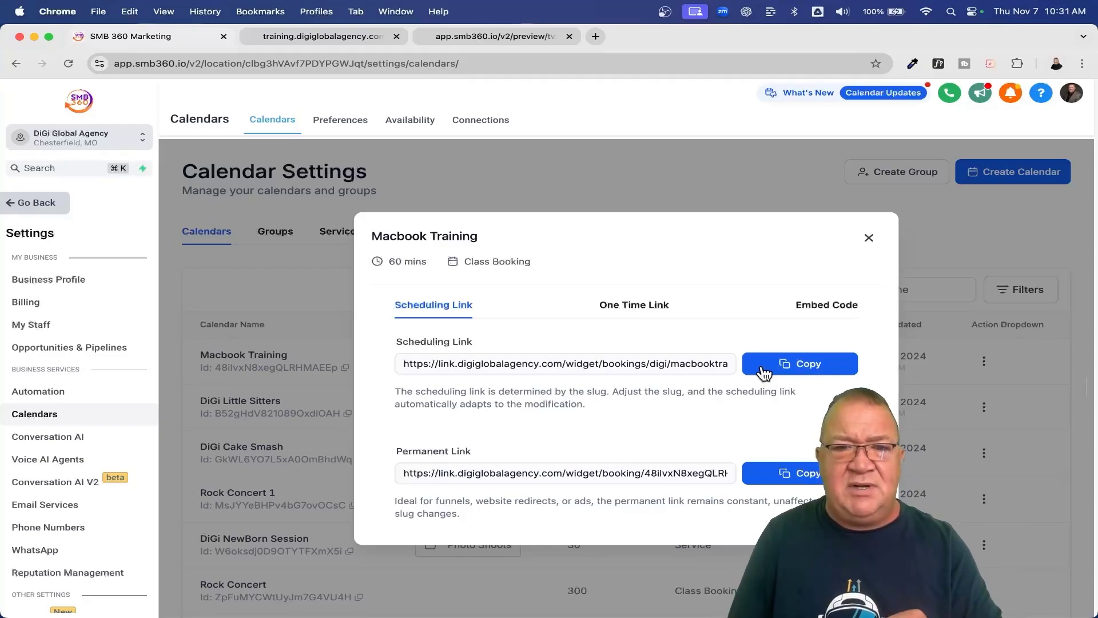
pyautogui.click(811, 312)
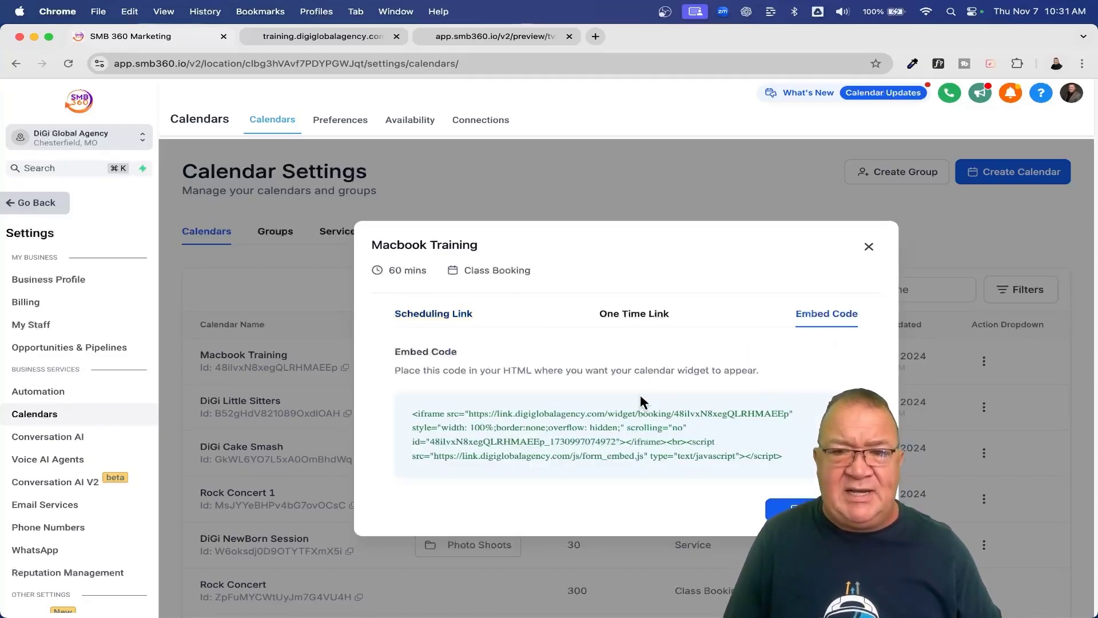
pyautogui.scroll(5, 825, 331)
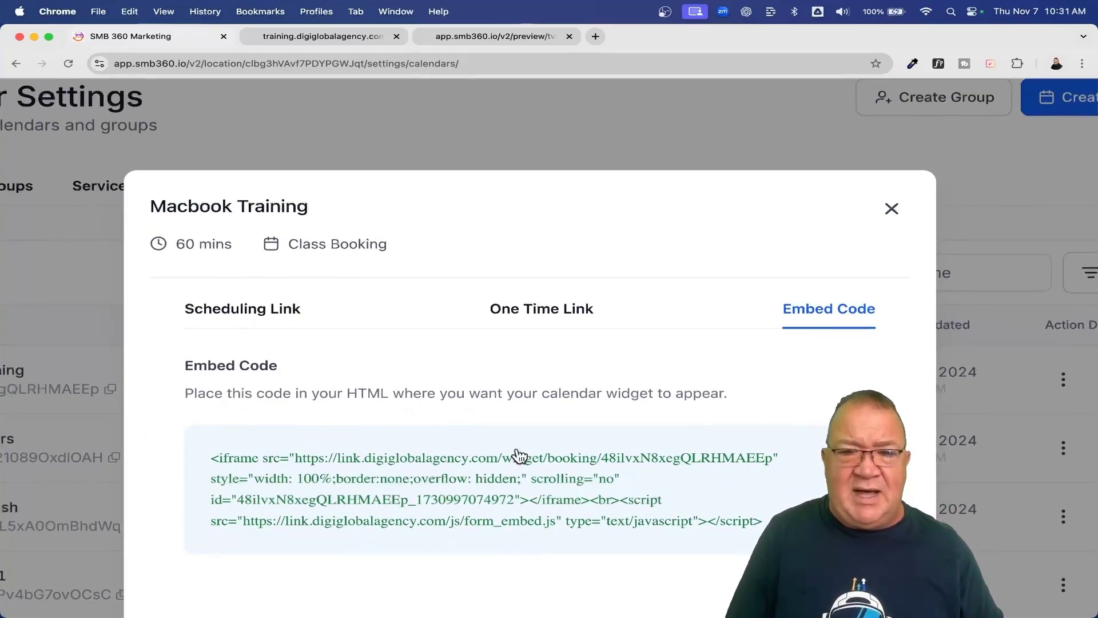
pyautogui.scroll(-3, 485, 479)
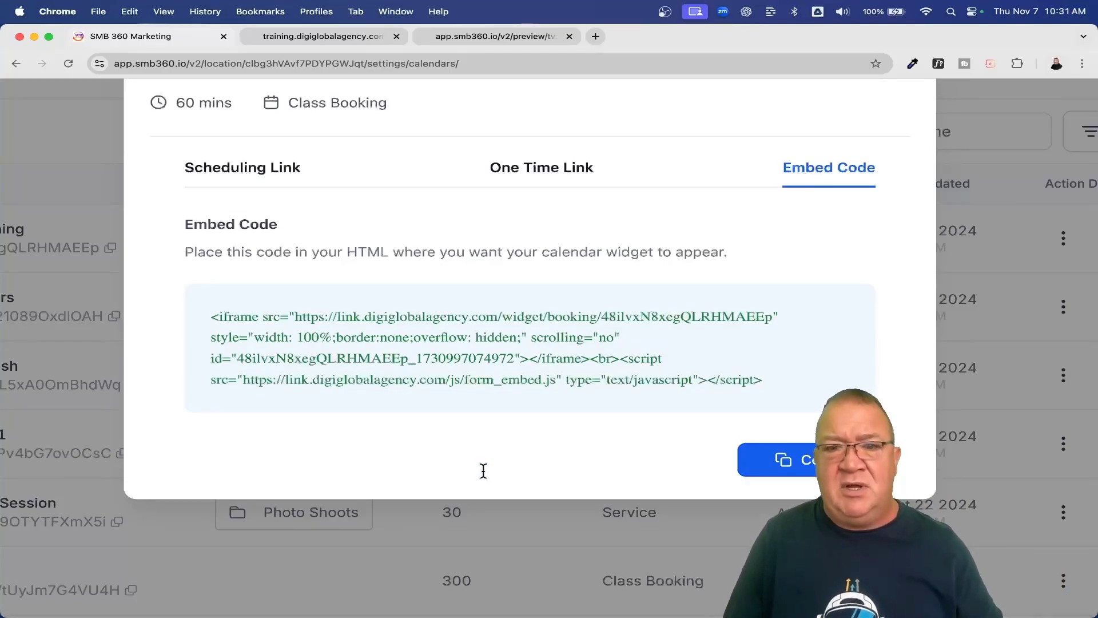
# Step: Reset the zoom, glance at the training site tab, and return to Calendar Settings
pyautogui.press('super+0')
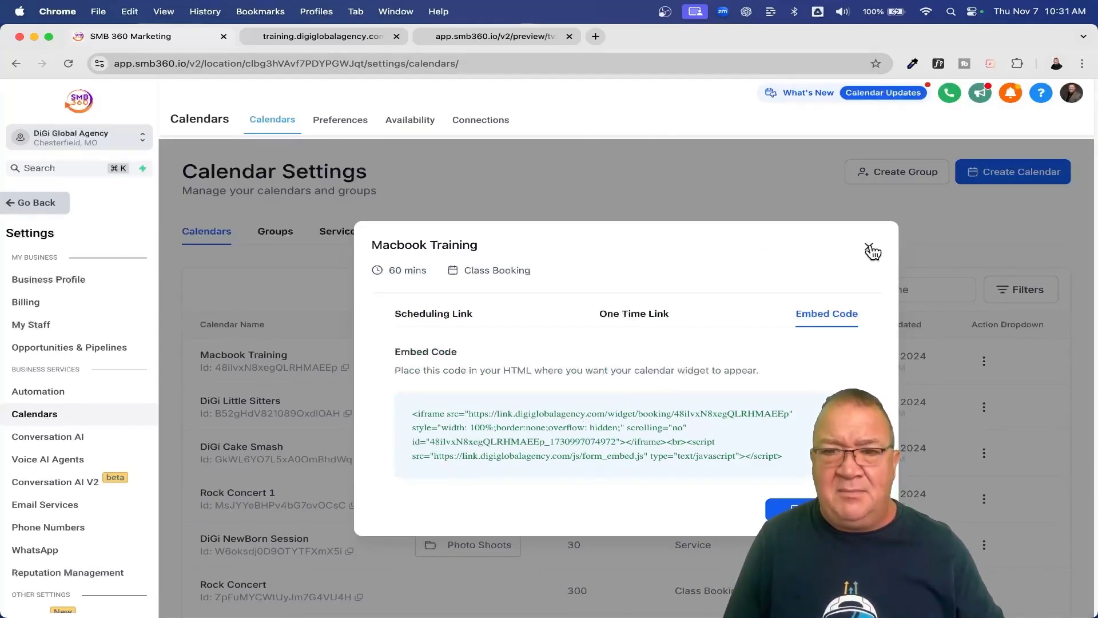
pyautogui.click(309, 38)
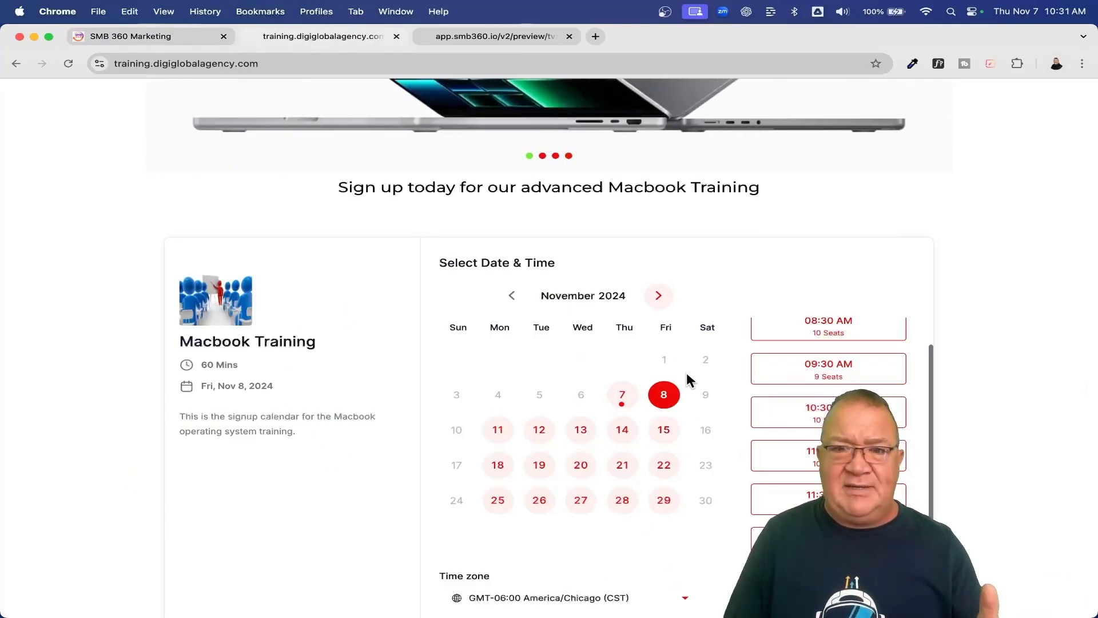
pyautogui.click(138, 36)
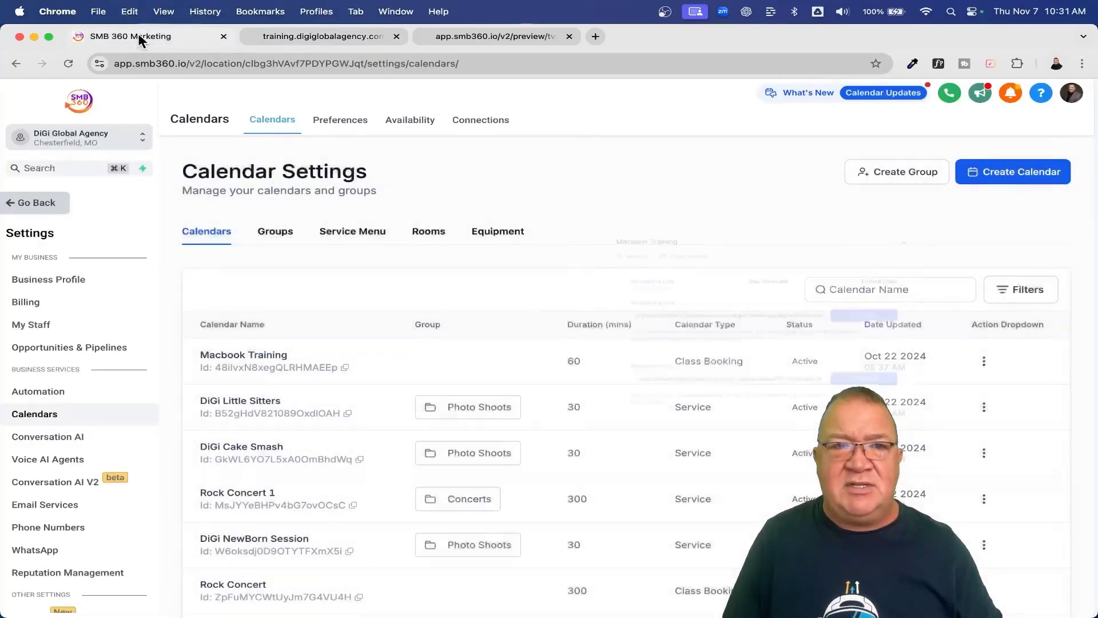
# Step: Open the photo studio preview's Book Appointment page listing Cake Smash, Little Sitters, NewBorn and HeadShot sessions
pyautogui.click(470, 35)
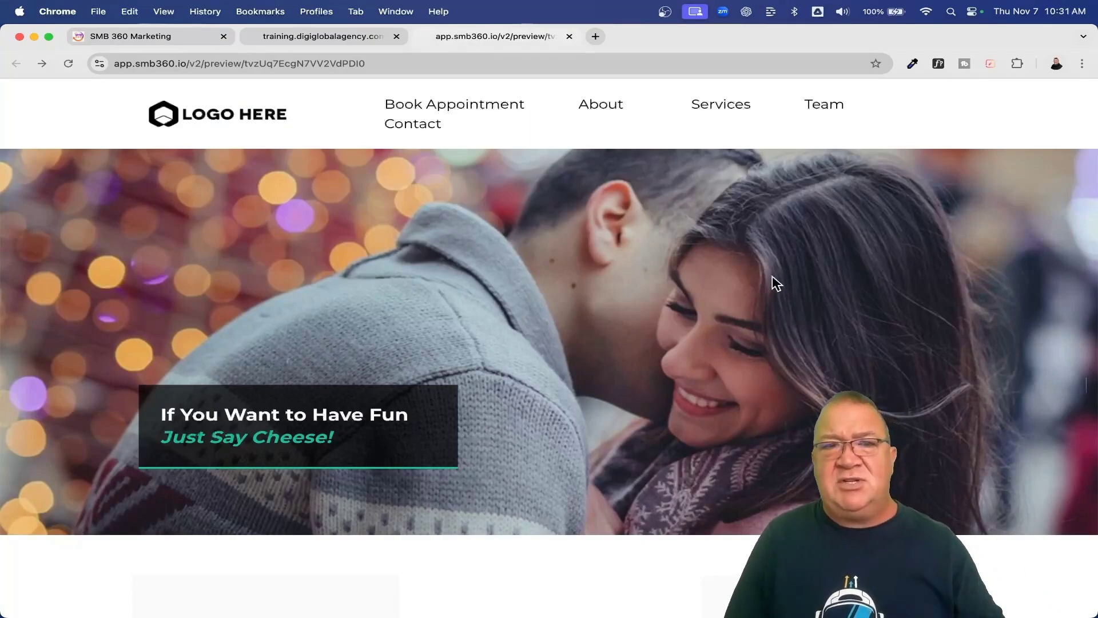
pyautogui.scroll(-10, 564, 245)
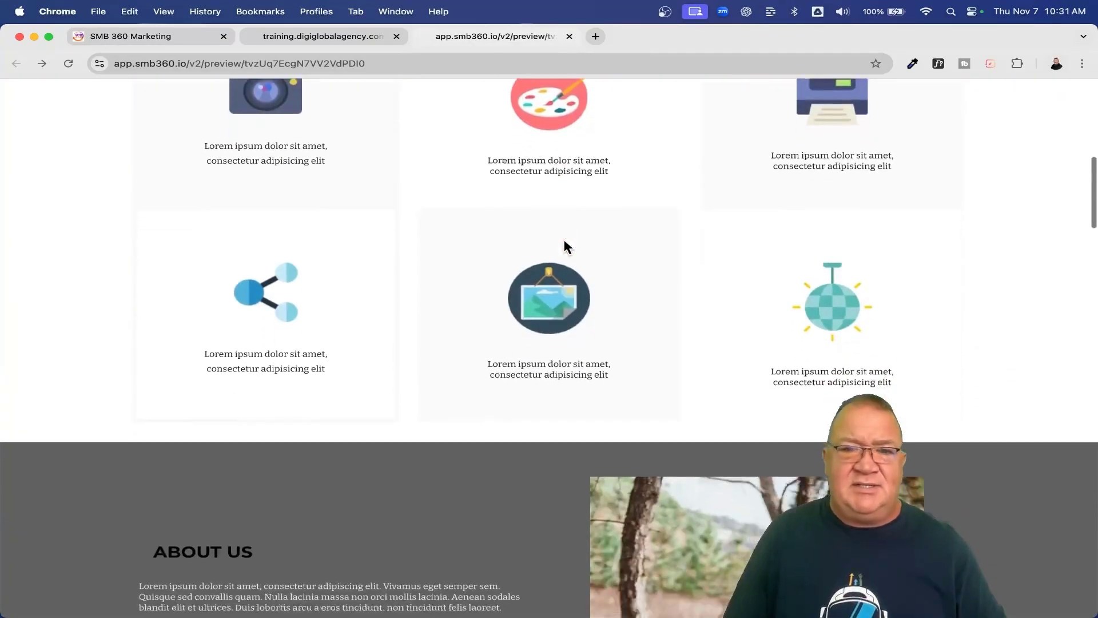
pyautogui.scroll(12, 566, 246)
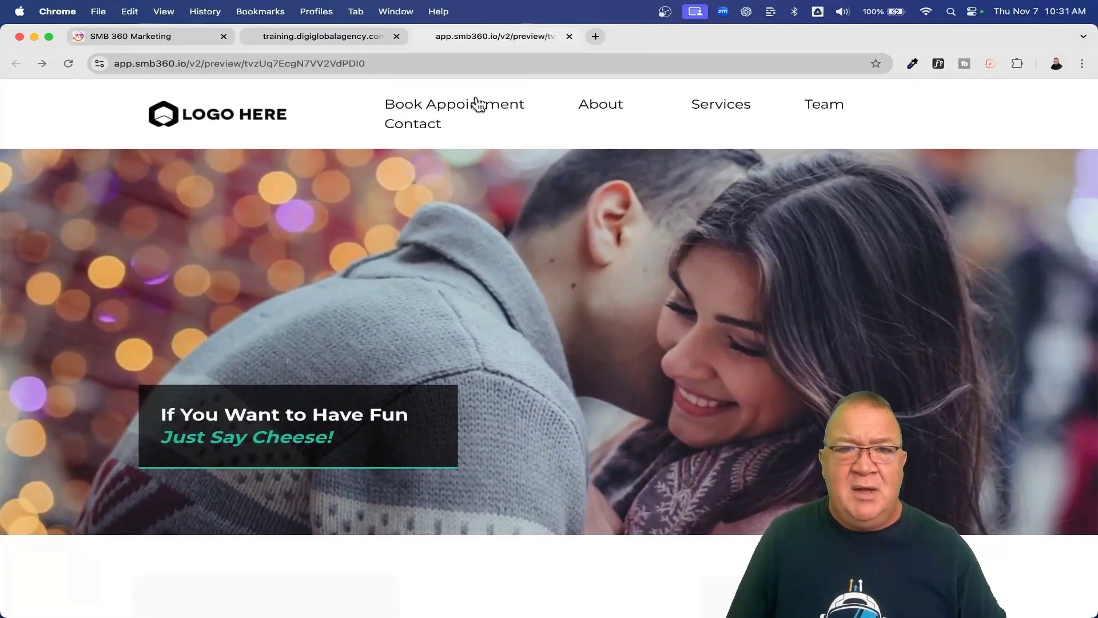
pyautogui.click(421, 112)
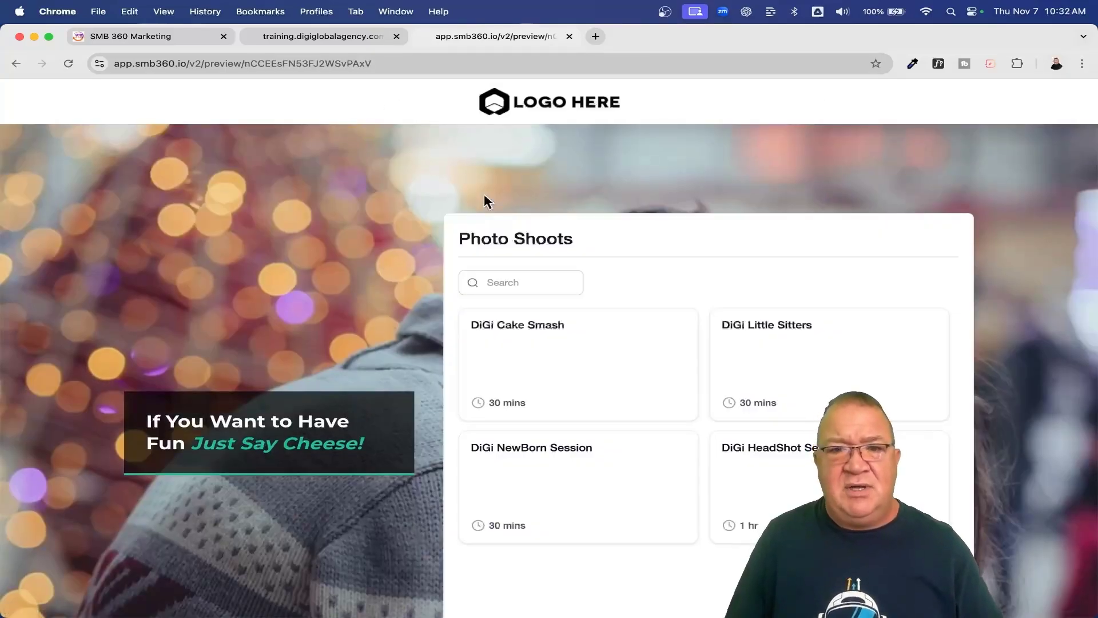
pyautogui.scroll(5, 550, 343)
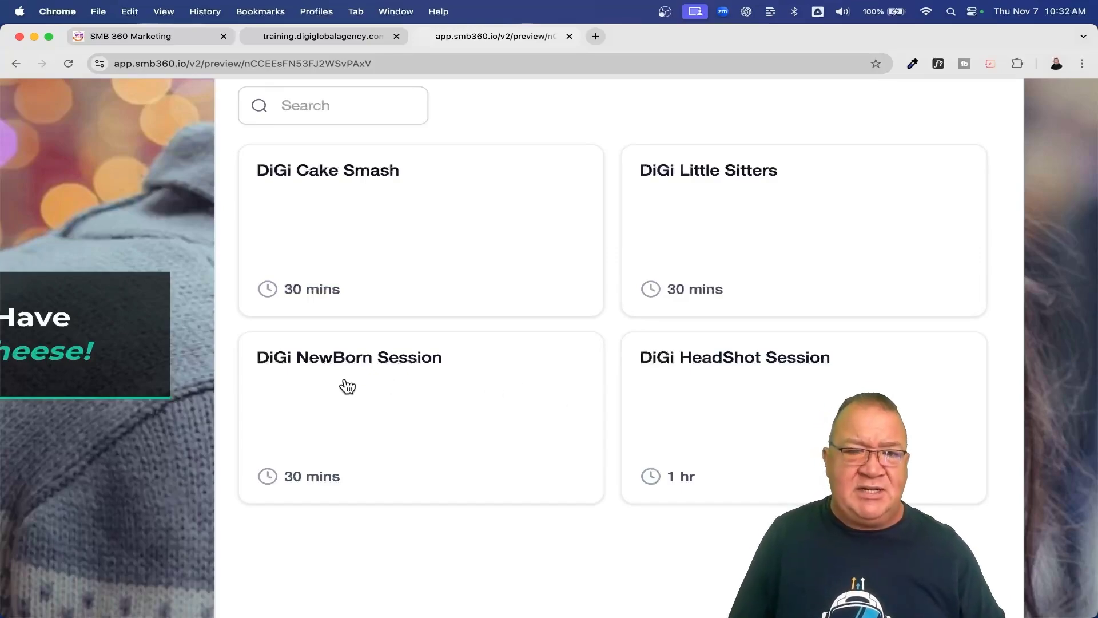
# Step: Select the DiGi NewBorn Session service on the Photo Shoots page
pyautogui.click(391, 398)
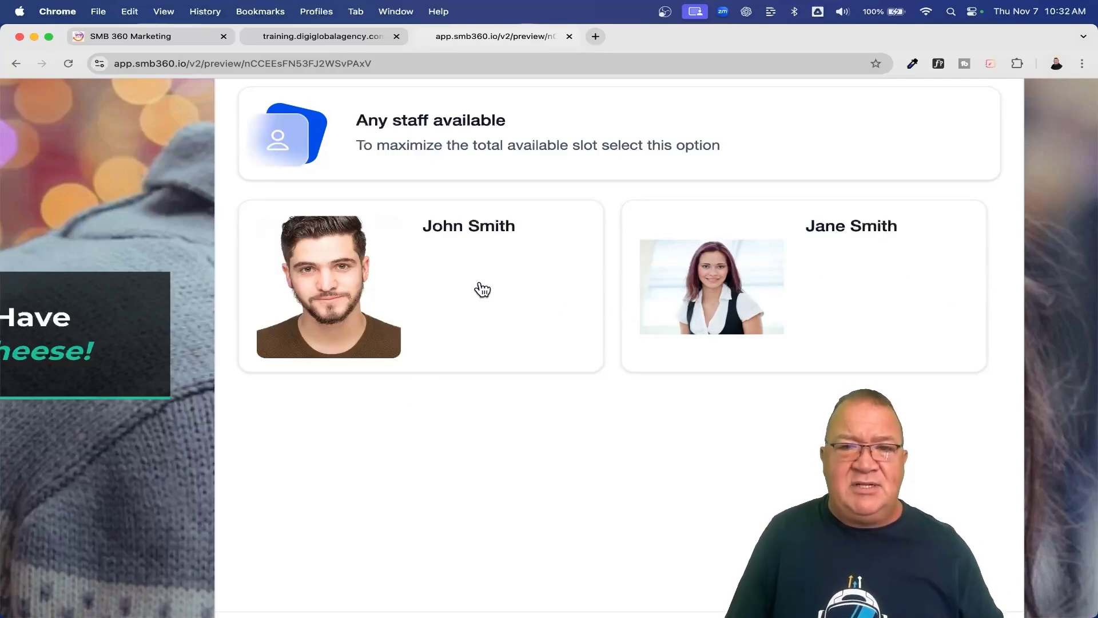
# Step: Book the DiGi NewBorn Session with the second staff member and review the November 2024 time slots
pyautogui.click(812, 289)
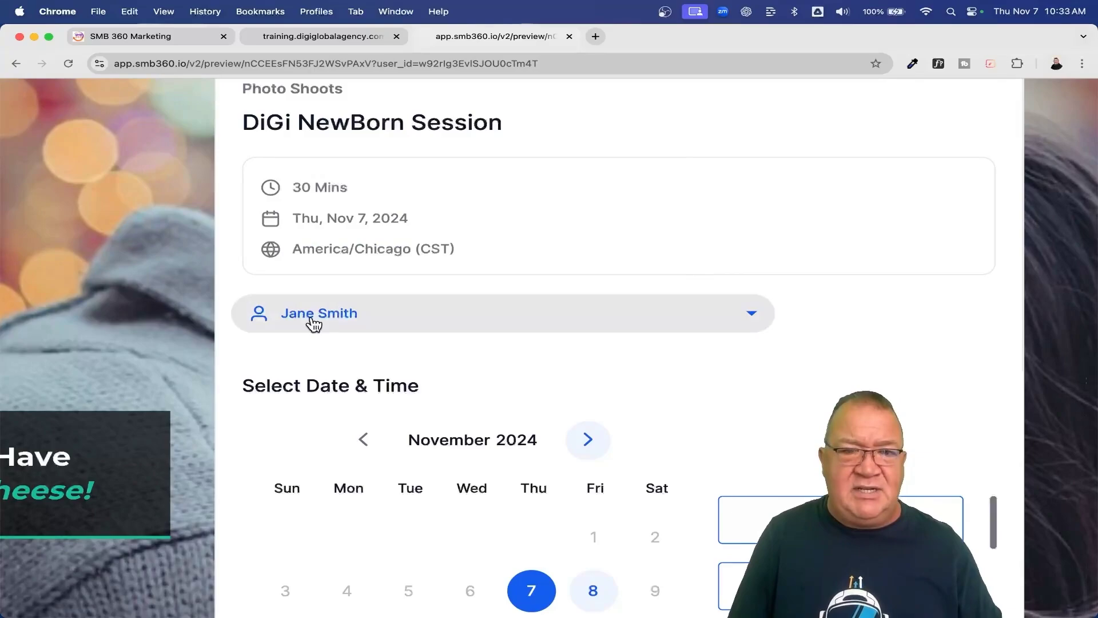
pyautogui.press('super+0')
pyautogui.scroll(-5, 602, 400)
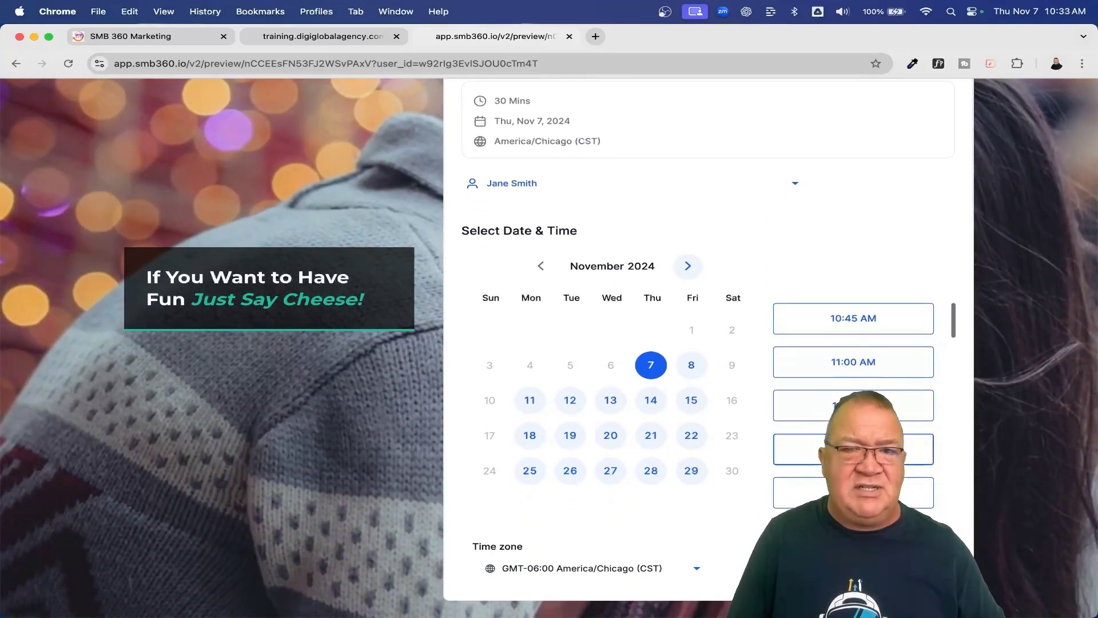
pyautogui.scroll(3, 572, 315)
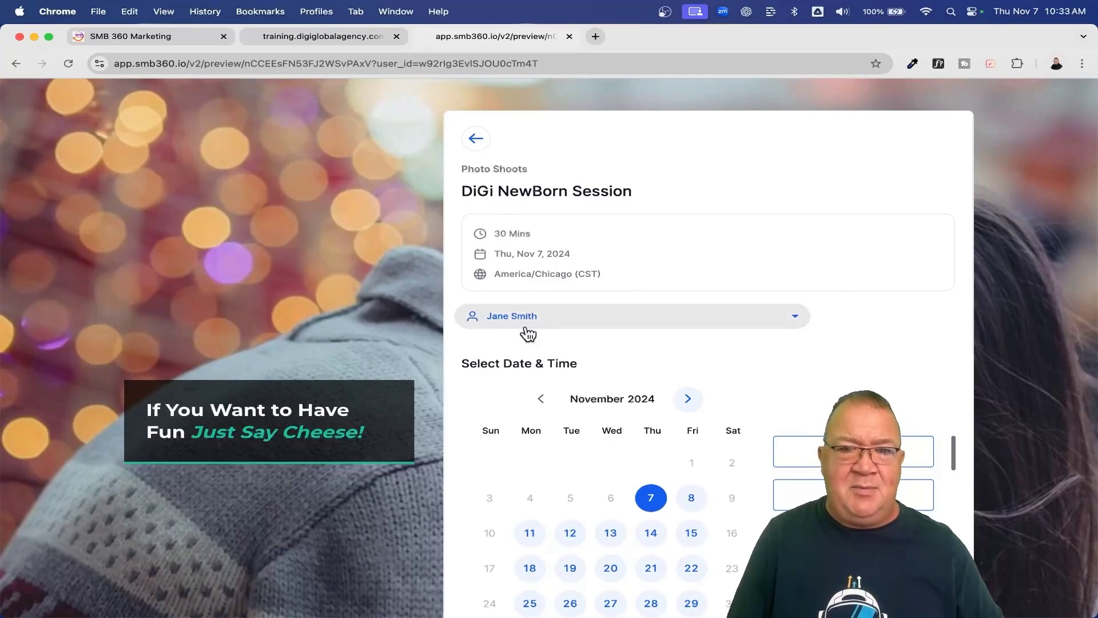